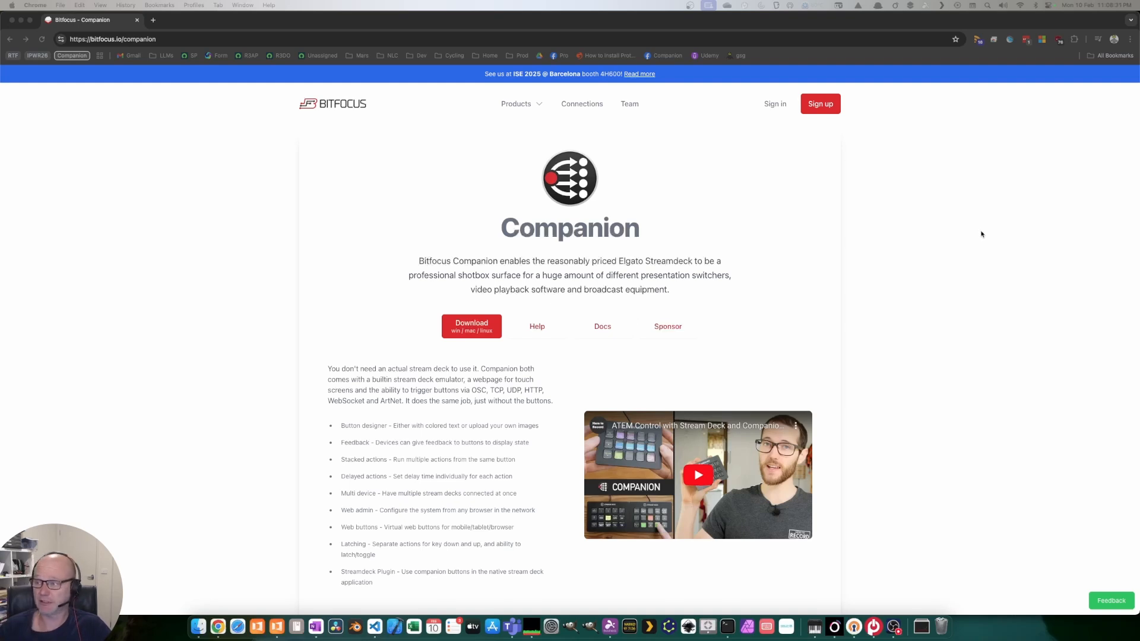
# Go to the Companion download from the Bitfocus product page, sign in with the prefilled account details, and open the Downloads list
pyautogui.click(209, 188)
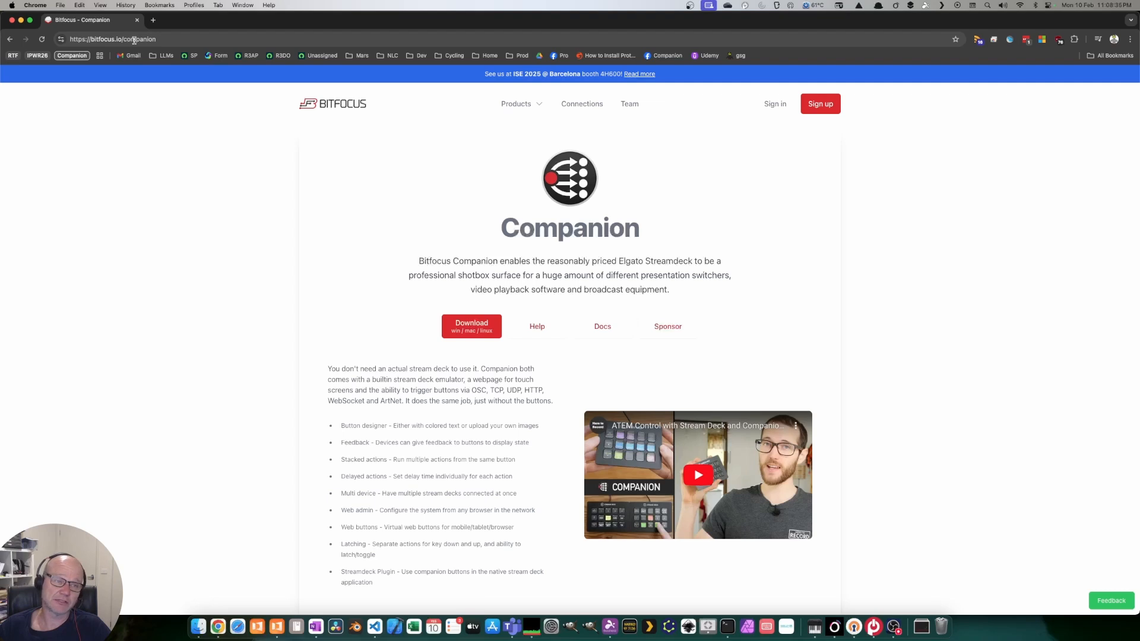
pyautogui.click(160, 39)
pyautogui.click(351, 214)
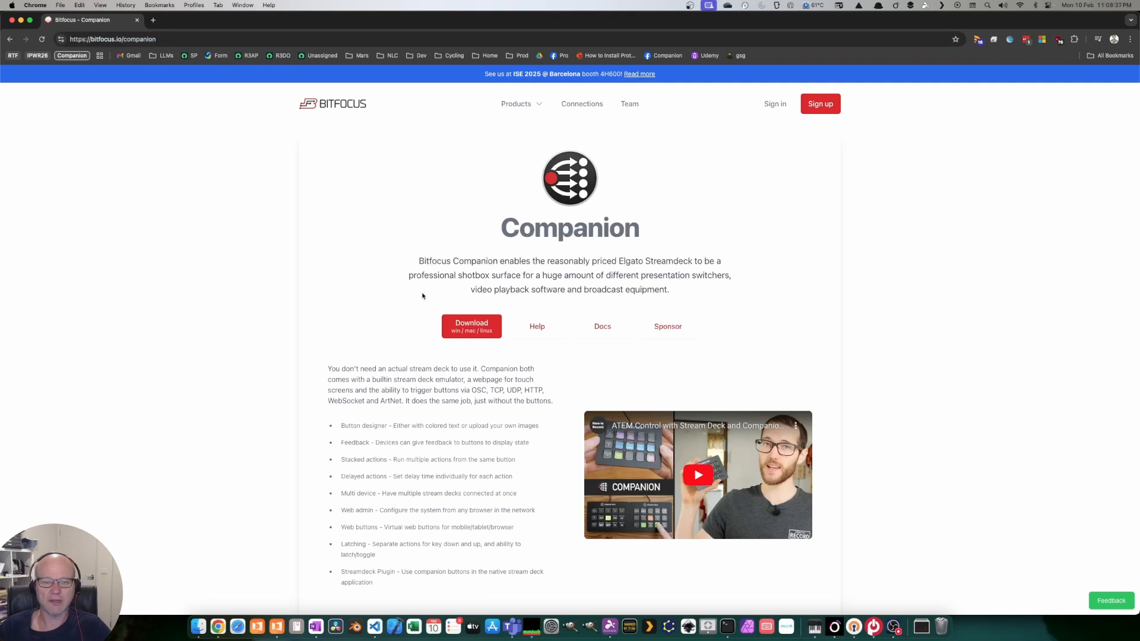
pyautogui.click(476, 325)
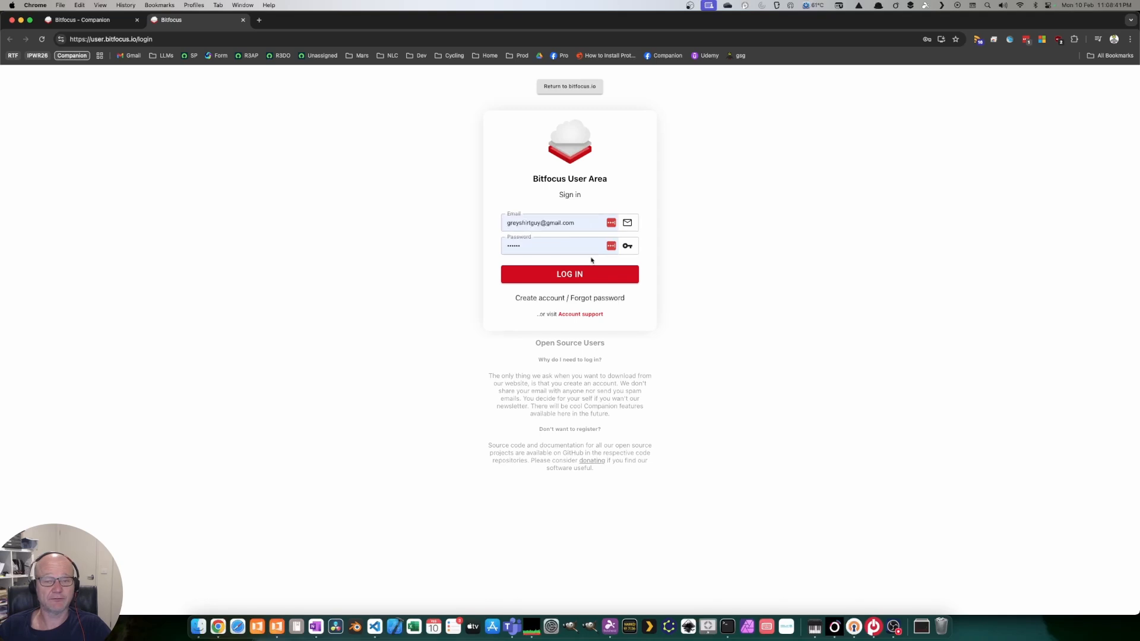
pyautogui.click(594, 274)
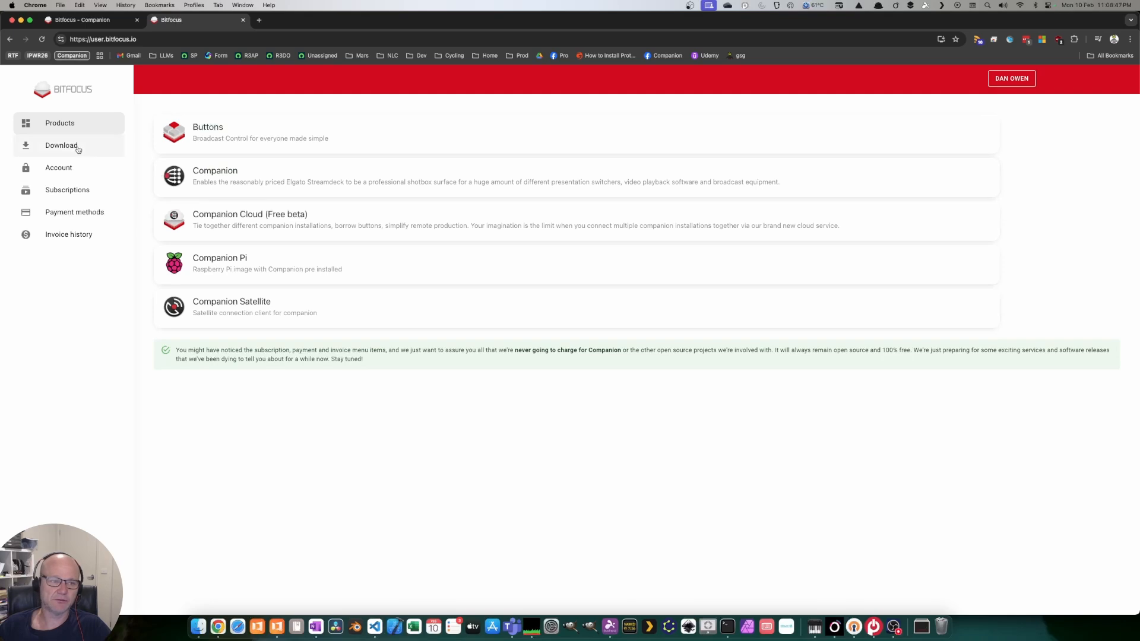
pyautogui.click(78, 150)
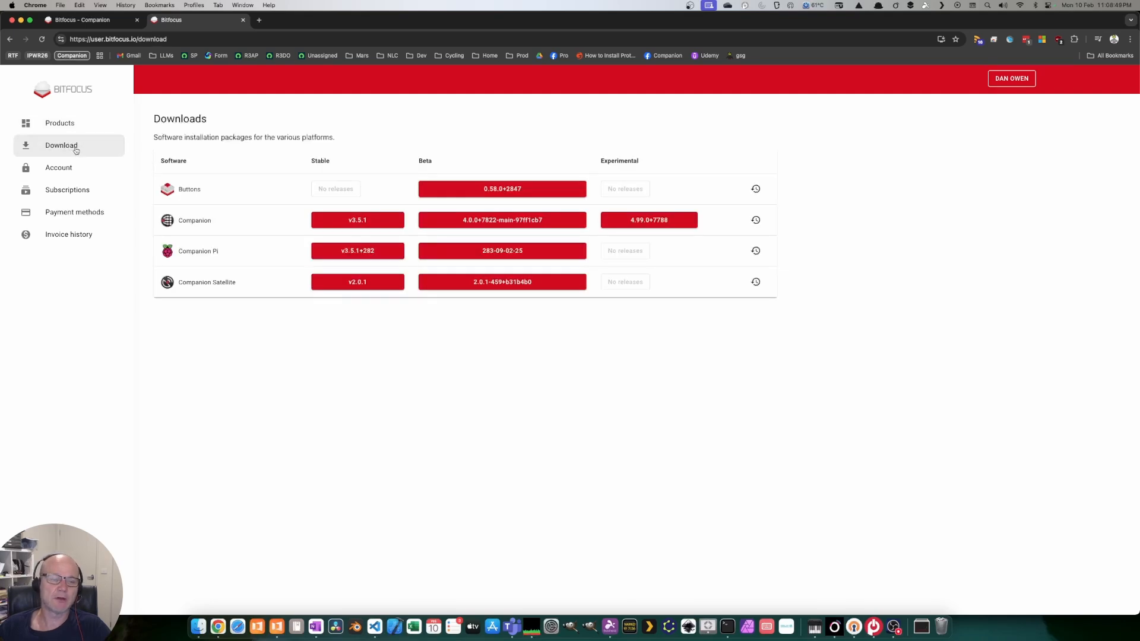
# Examine the platform installers offered for the stable Companion v3.5.1 release, without downloading one
pyautogui.moveTo(211, 221); pyautogui.dragTo(157, 222)
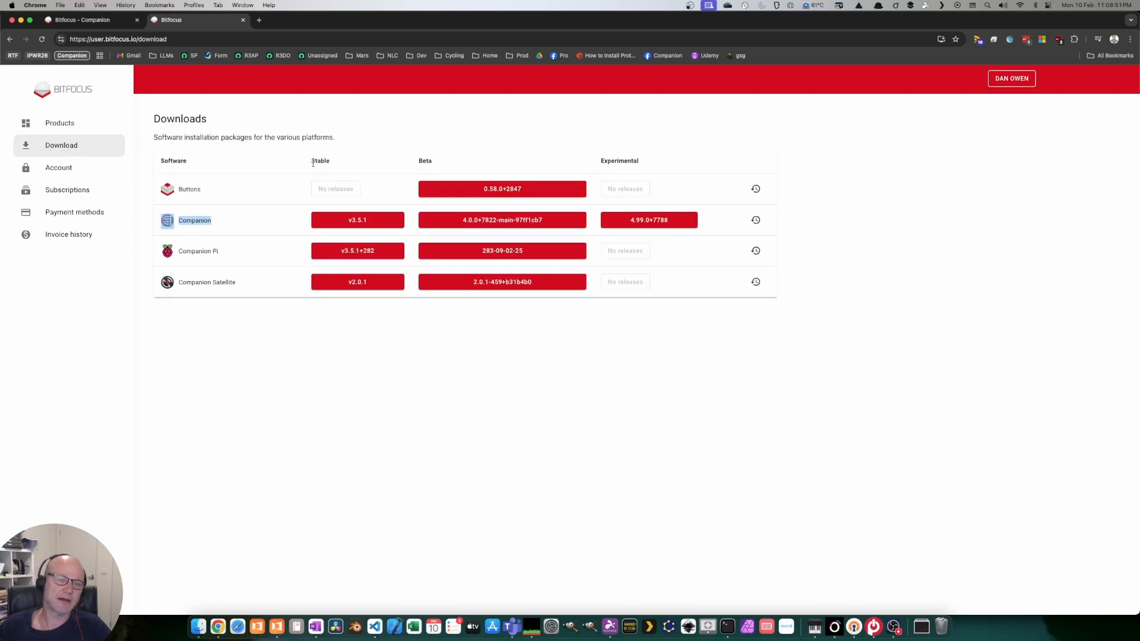
pyautogui.moveTo(310, 161); pyautogui.dragTo(340, 164)
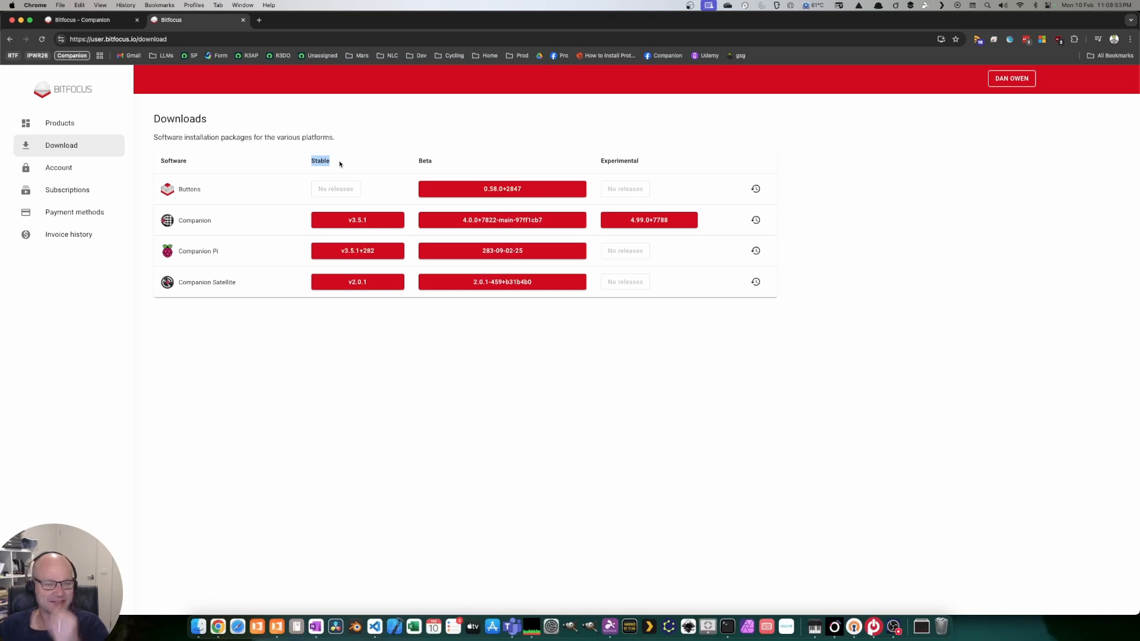
pyautogui.click(369, 220)
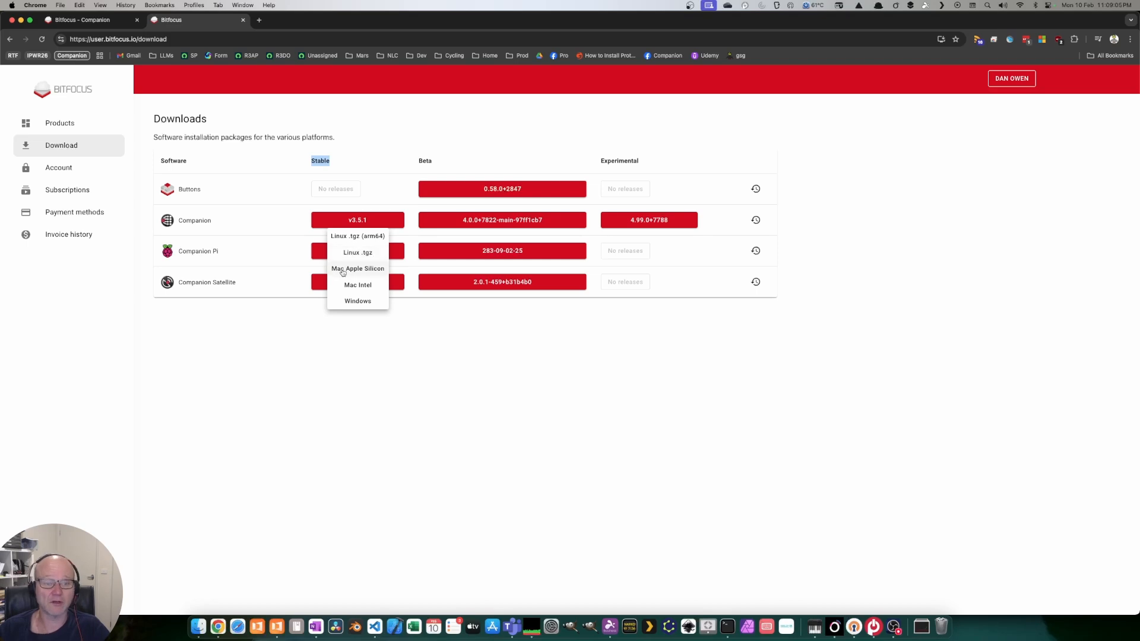
pyautogui.click(477, 366)
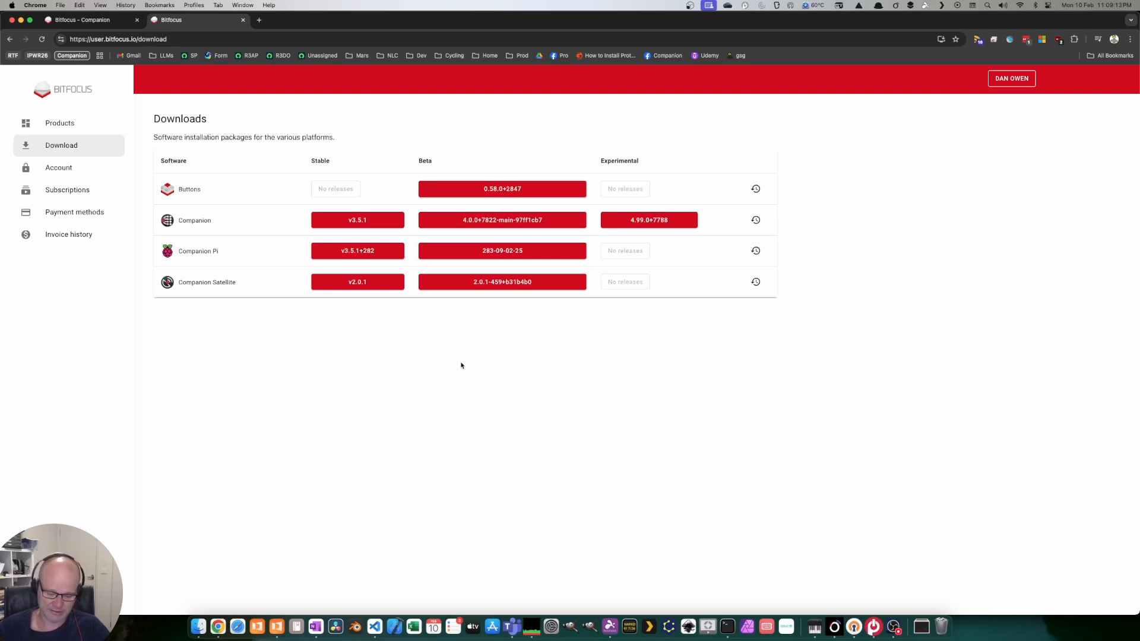
# Start the installed Companion application and launch its admin GUI
pyautogui.press('super+space')
pyautogui.write('comp')
pyautogui.press('Return')
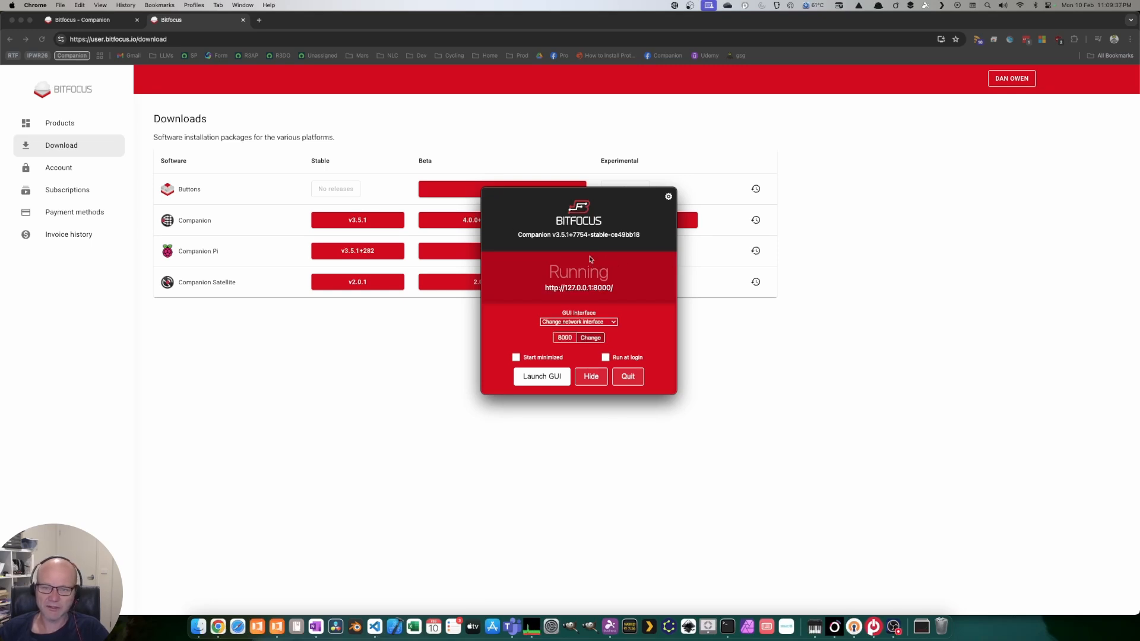
pyautogui.click(554, 378)
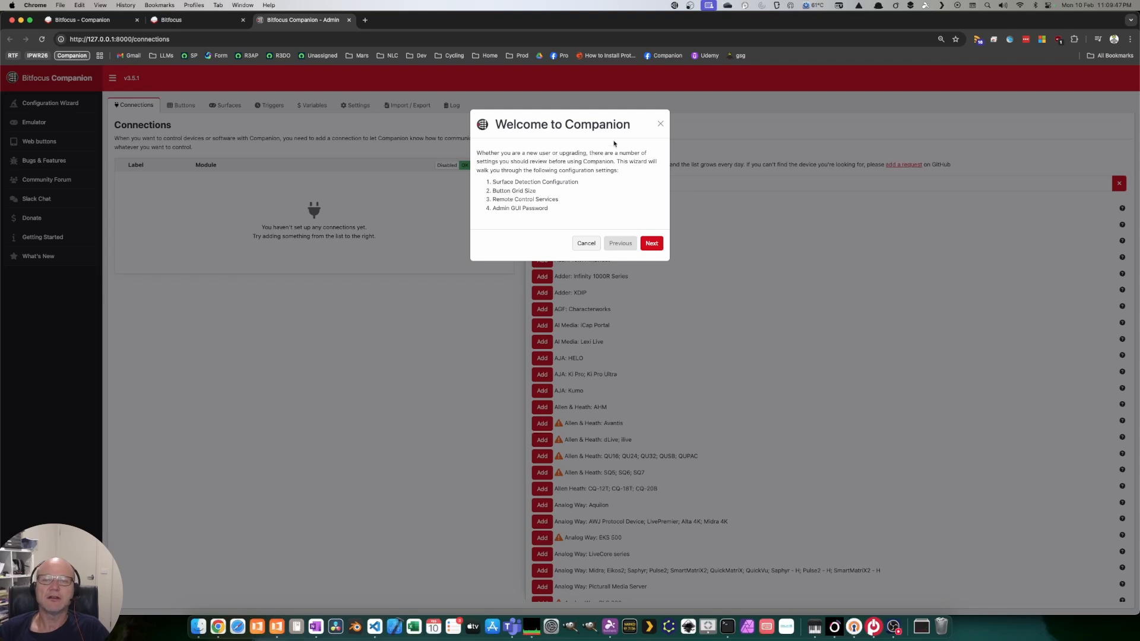
# Launch the admin GUI from Companion's background status menu, first on macOS and then on the Windows computer
pyautogui.click(675, 6)
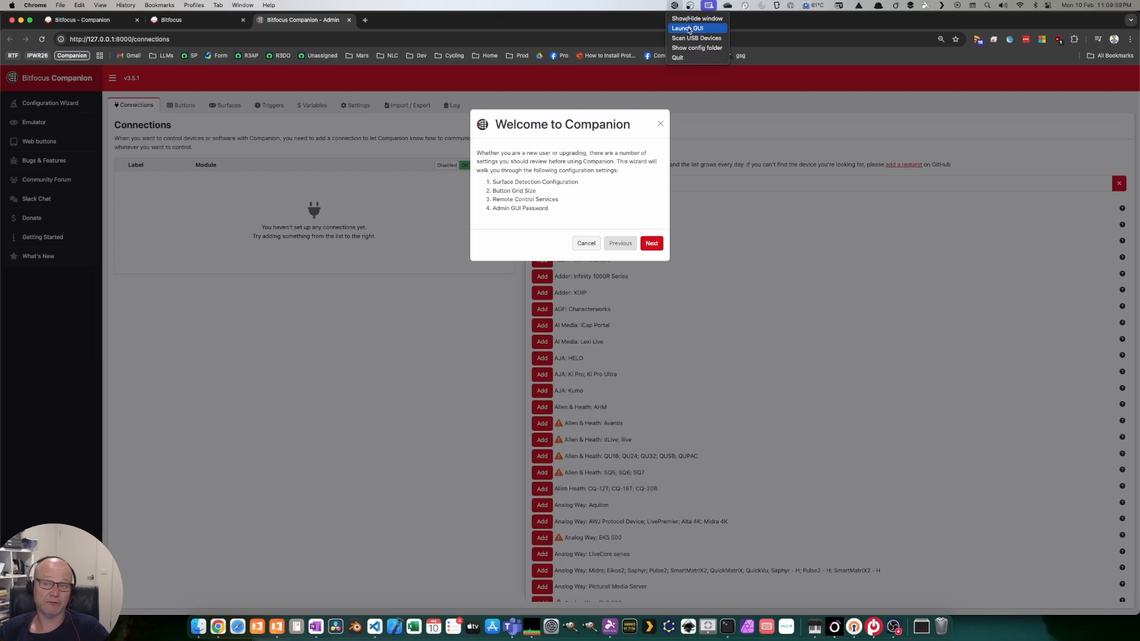
pyautogui.click(689, 29)
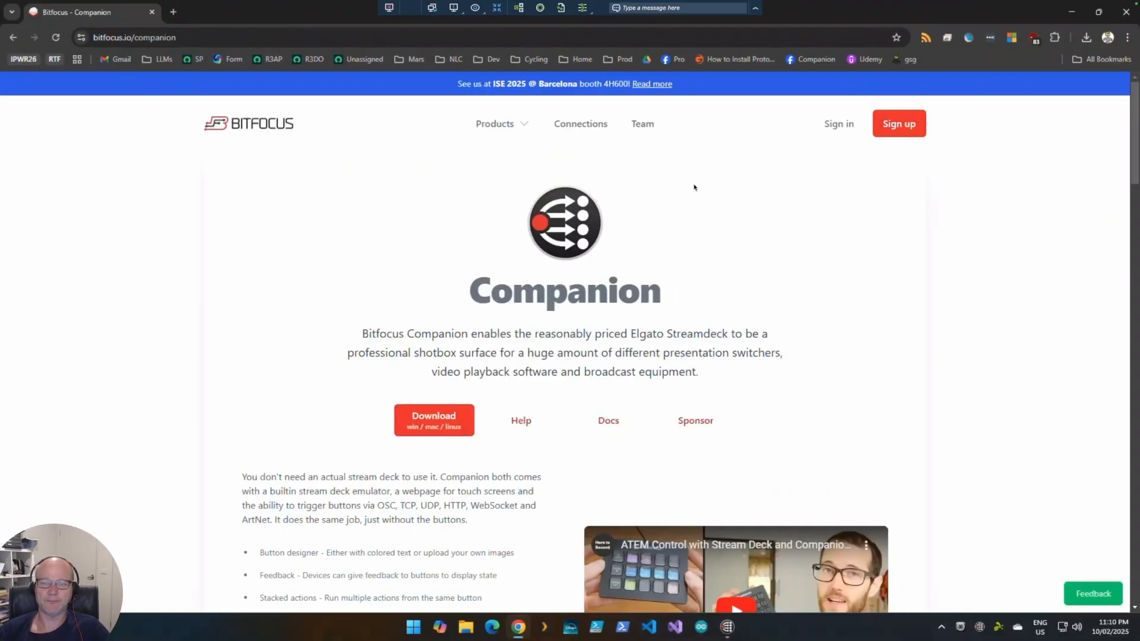
pyautogui.rightClick(981, 628)
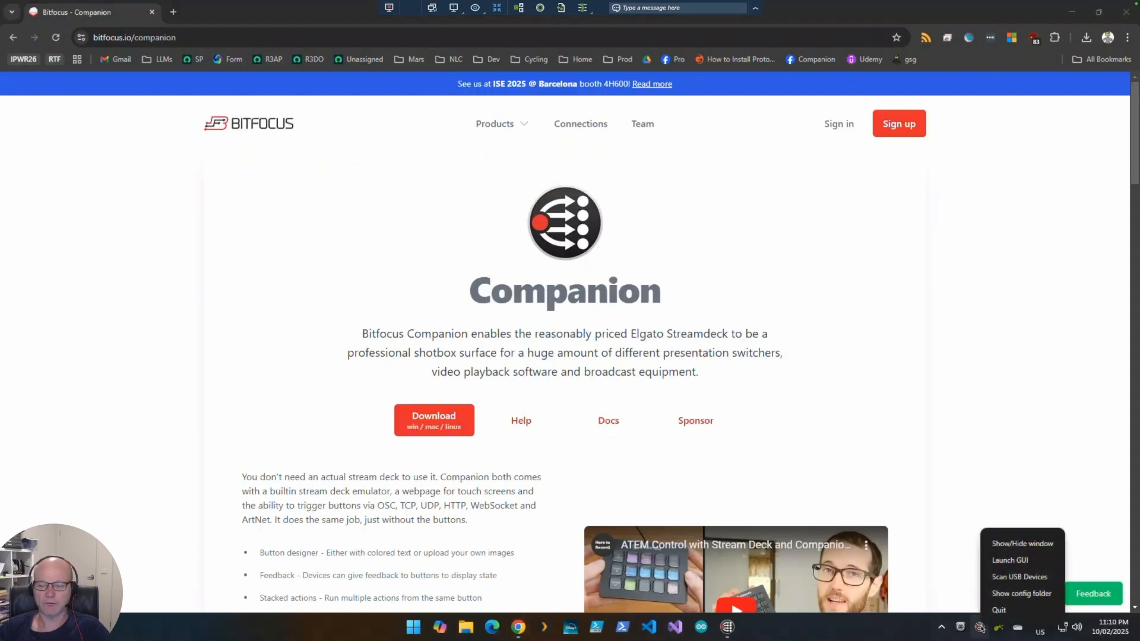
pyautogui.click(1023, 561)
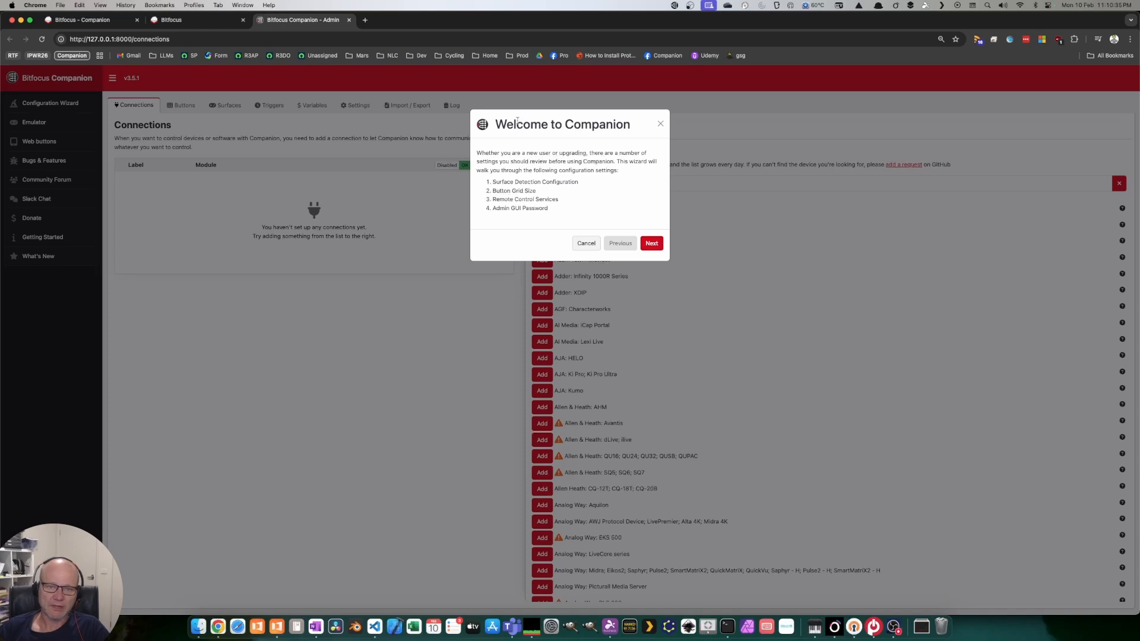
# Go through the welcome wizard's USB surface and button grid settings, keeping native Stream Deck control, X-keys keypads, and 4 rows by 8 columns
pyautogui.moveTo(508, 124); pyautogui.dragTo(598, 135)
pyautogui.click(595, 144)
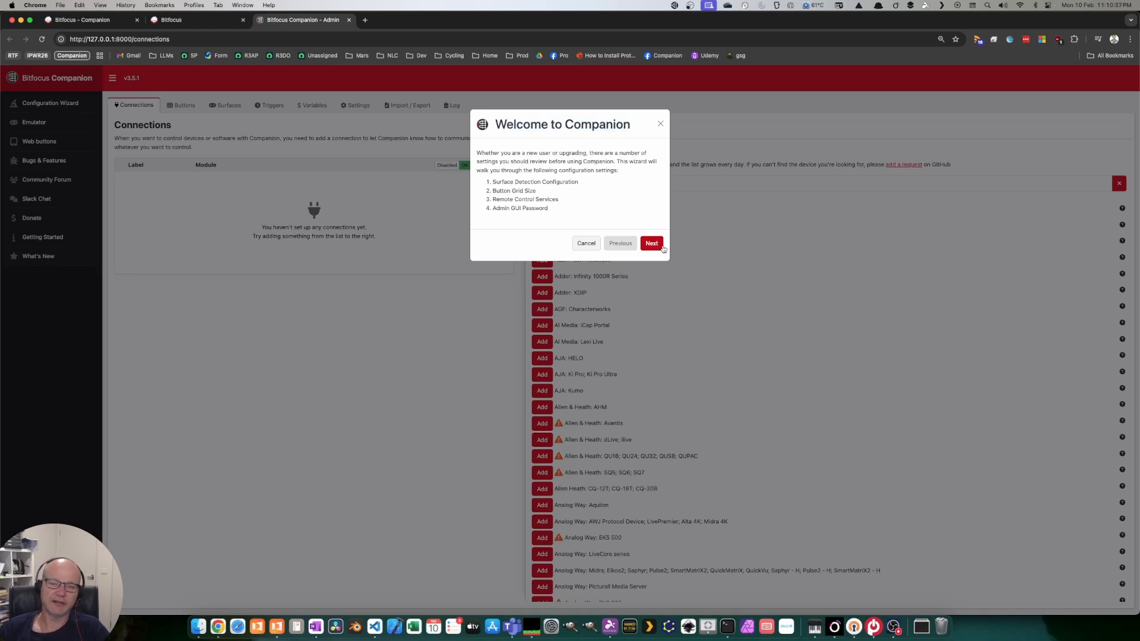
pyautogui.click(657, 247)
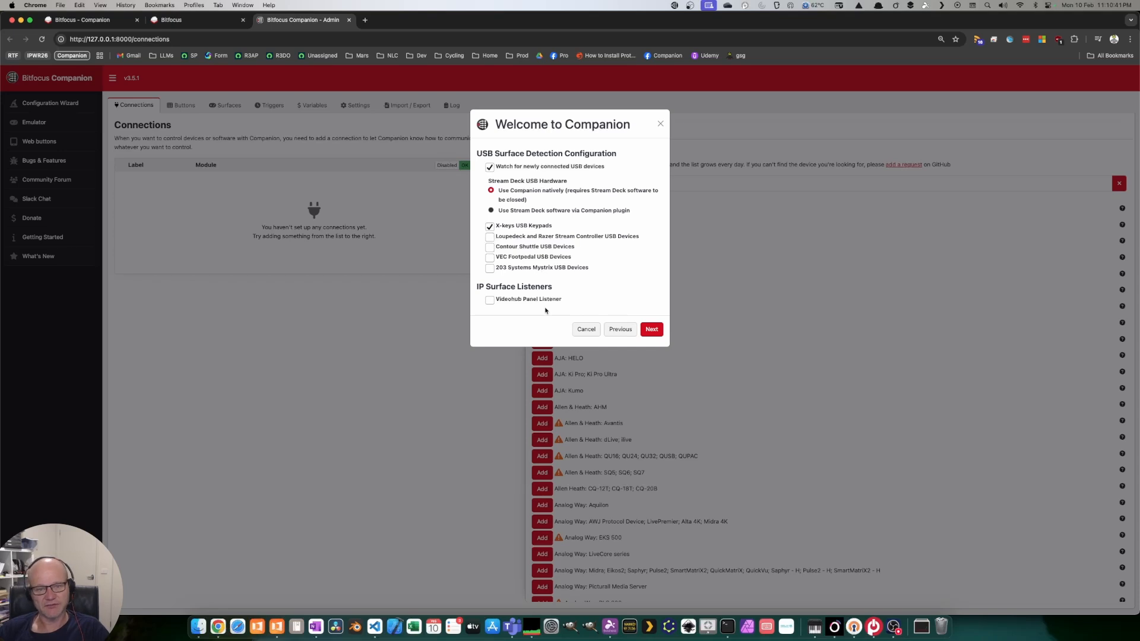
pyautogui.click(653, 330)
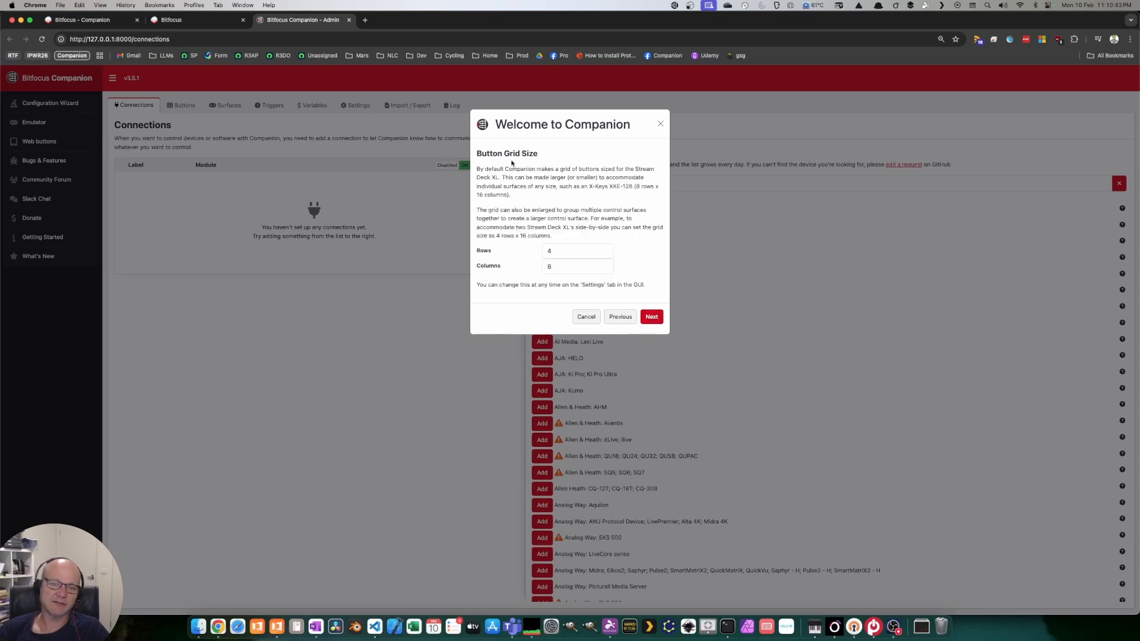
pyautogui.click(652, 318)
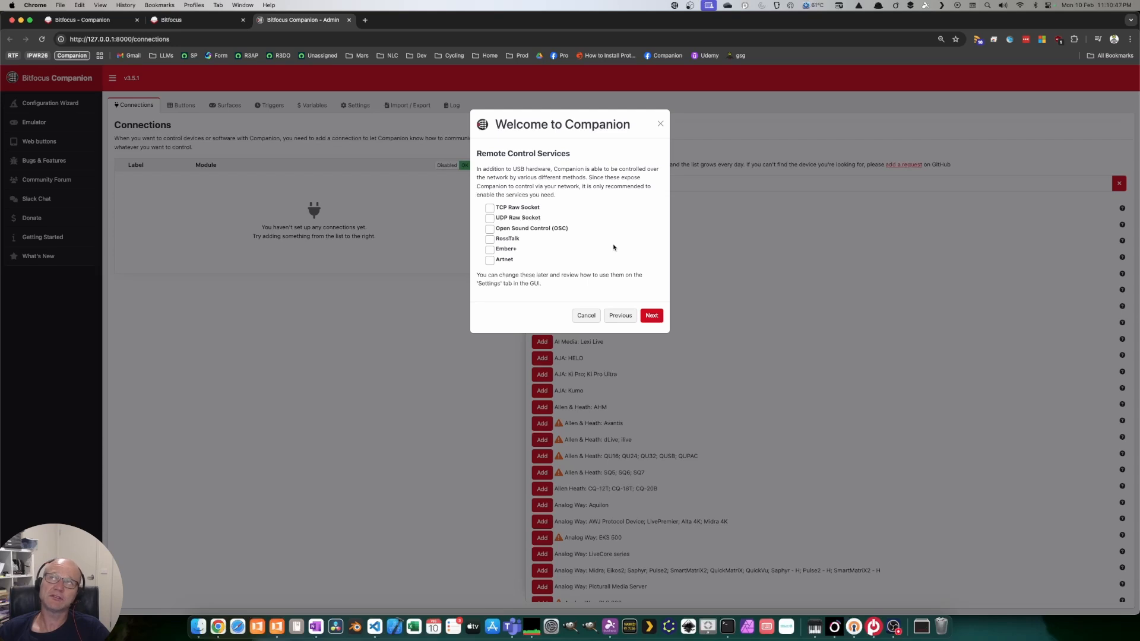
# Enable the RossTalk remote control service, leave the admin password disabled, and apply the settings to finish the wizard
pyautogui.click(489, 240)
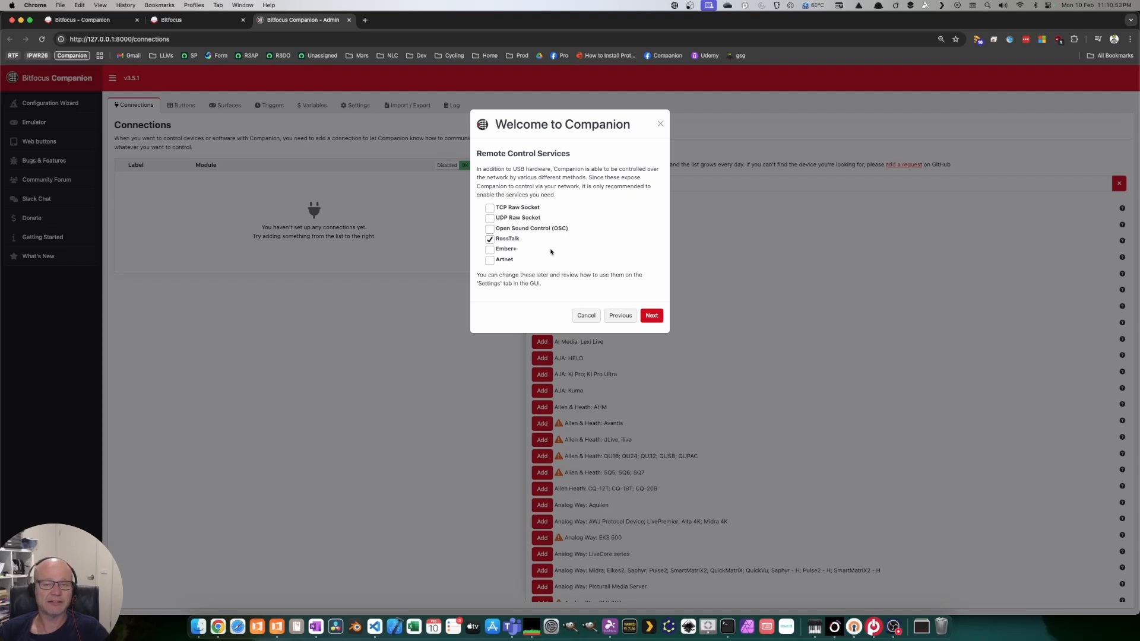
pyautogui.click(650, 315)
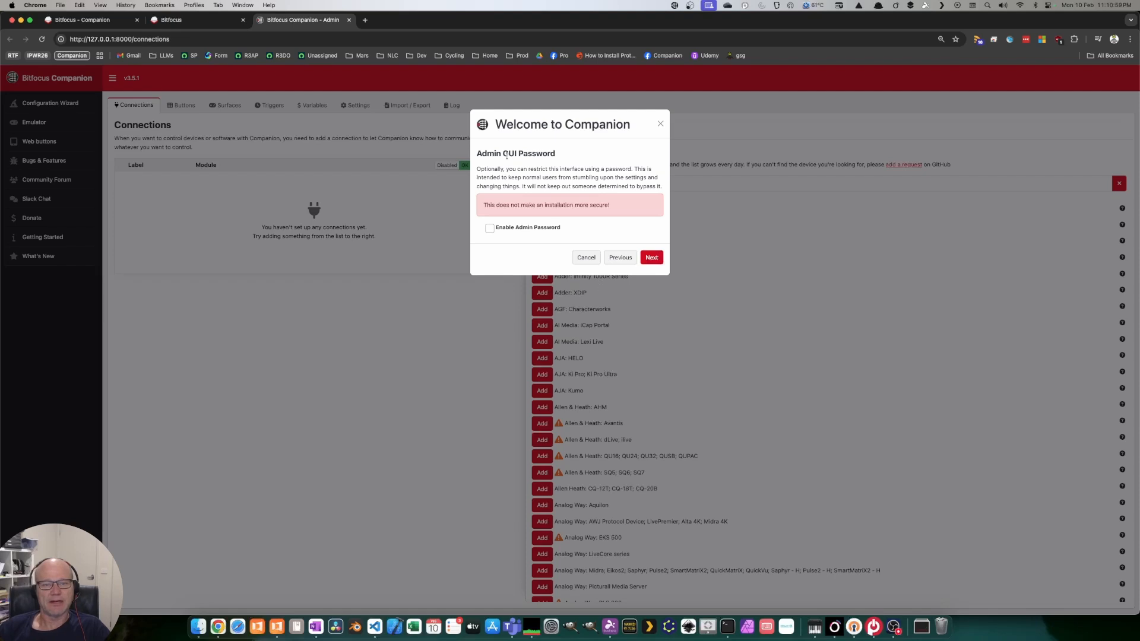
pyautogui.click(651, 257)
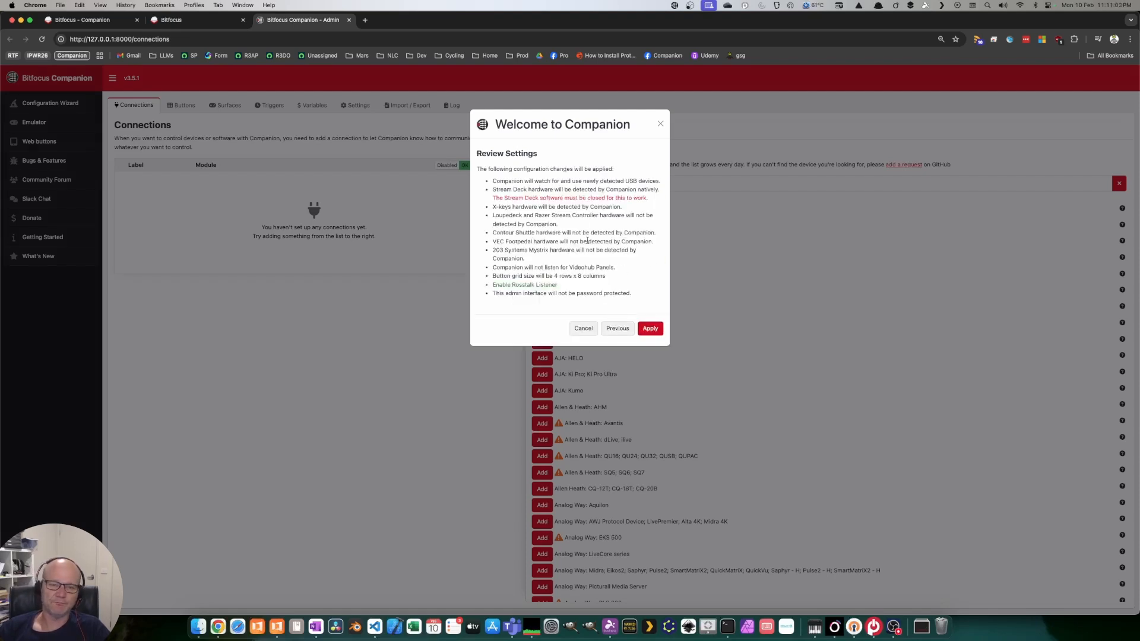
pyautogui.click(654, 329)
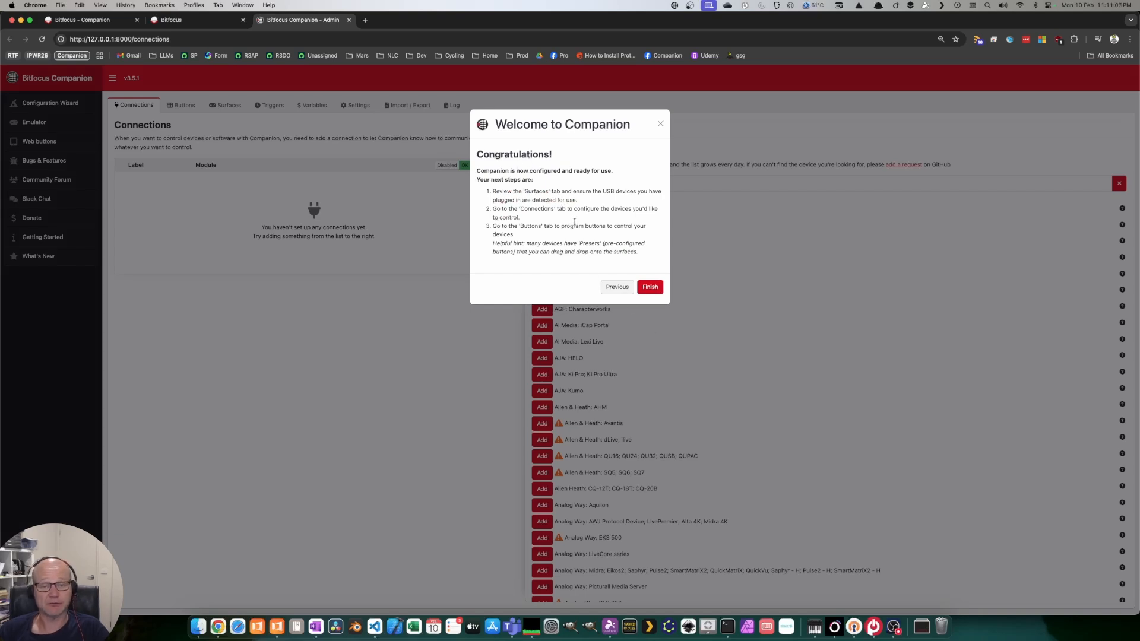
pyautogui.click(656, 287)
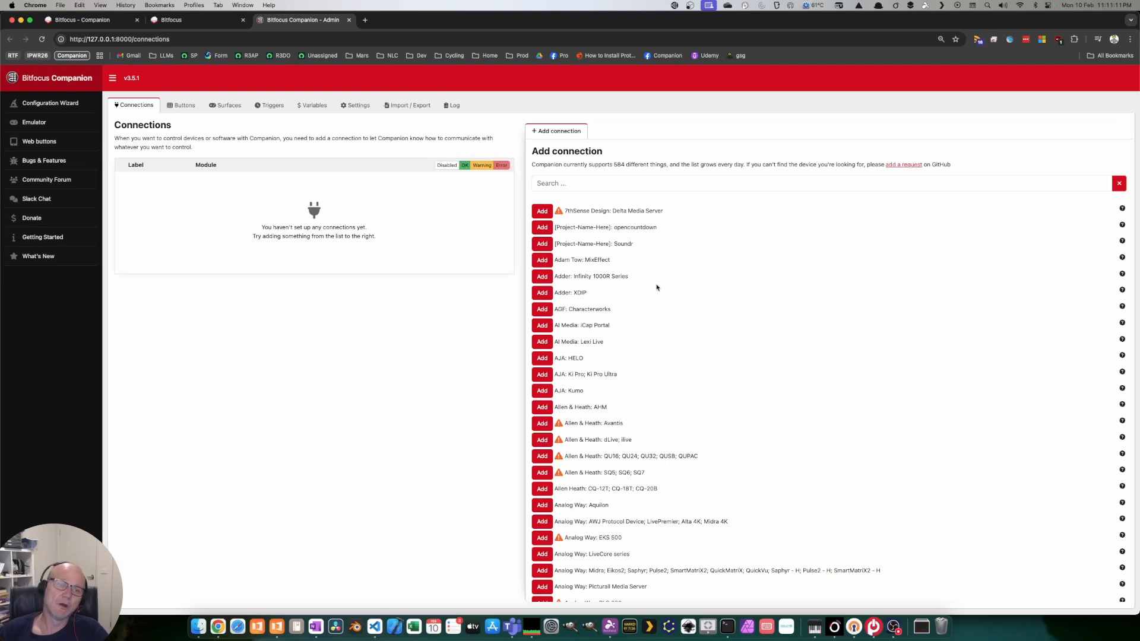
# Review the configured connections area and browse the list of device modules that can be added
pyautogui.tripleClick(270, 227)
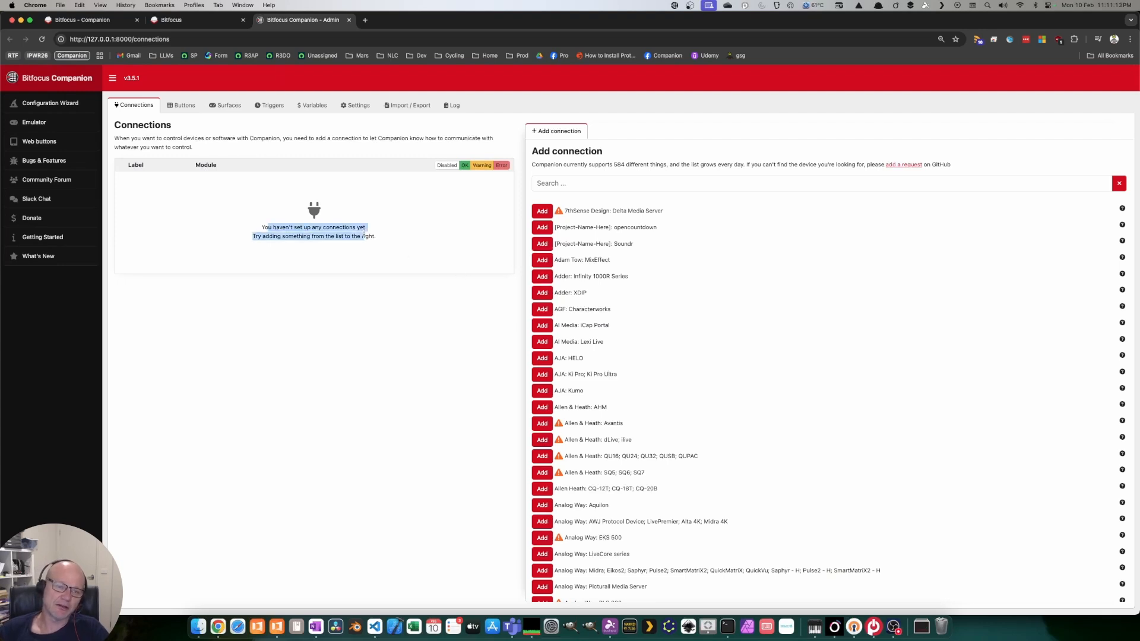
pyautogui.click(437, 243)
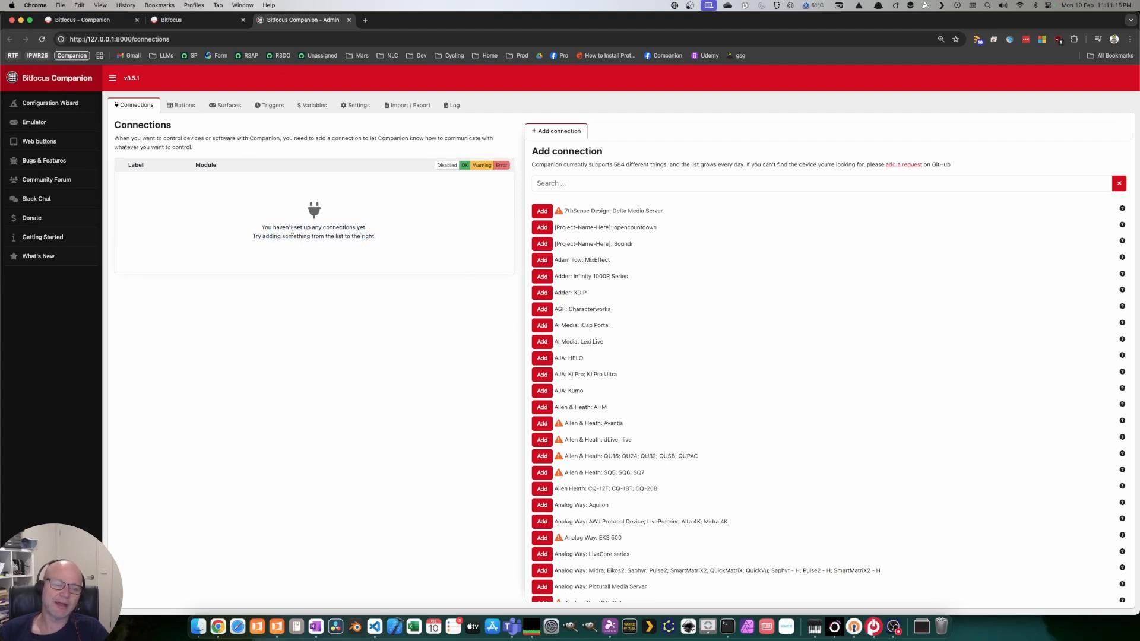
pyautogui.moveTo(295, 227); pyautogui.dragTo(370, 236)
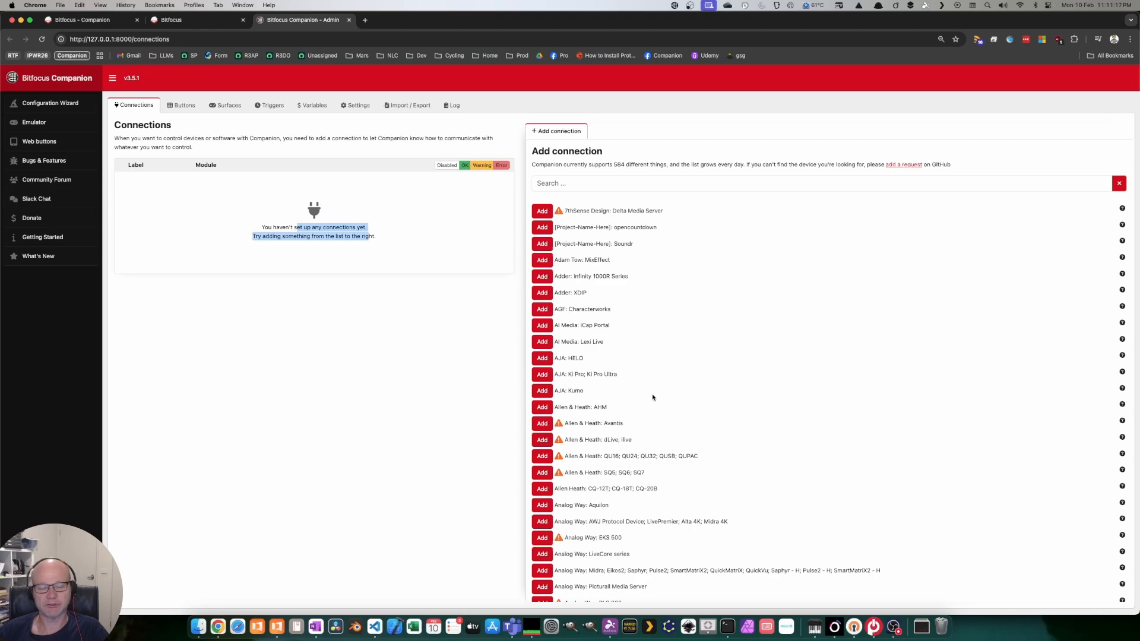
pyautogui.scroll(-20, 624, 291)
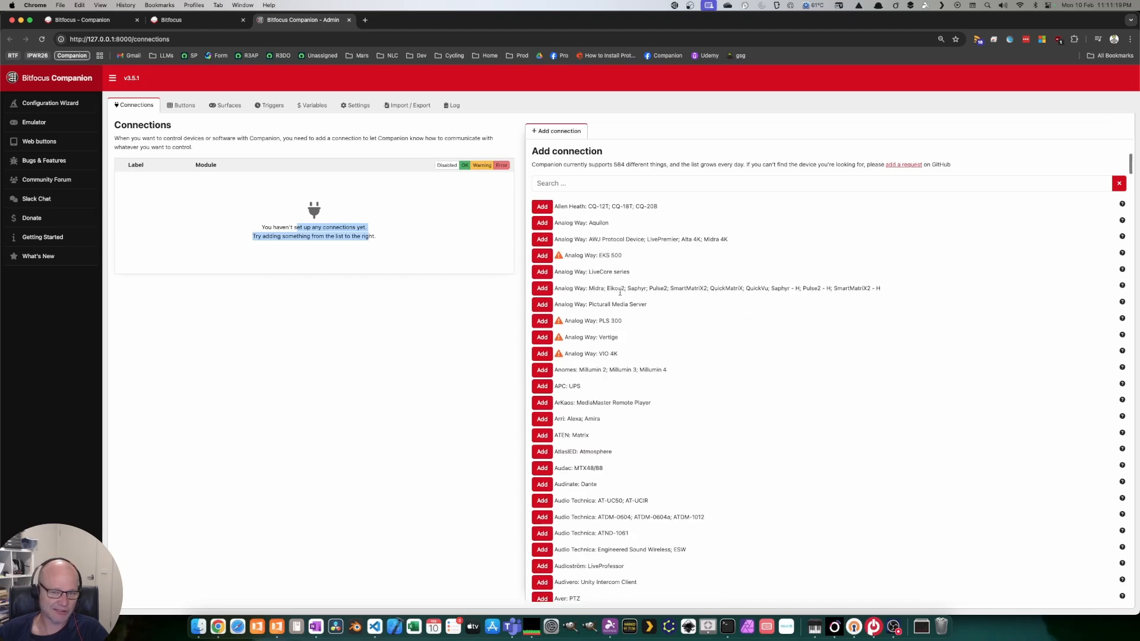
pyautogui.scroll(20, 620, 292)
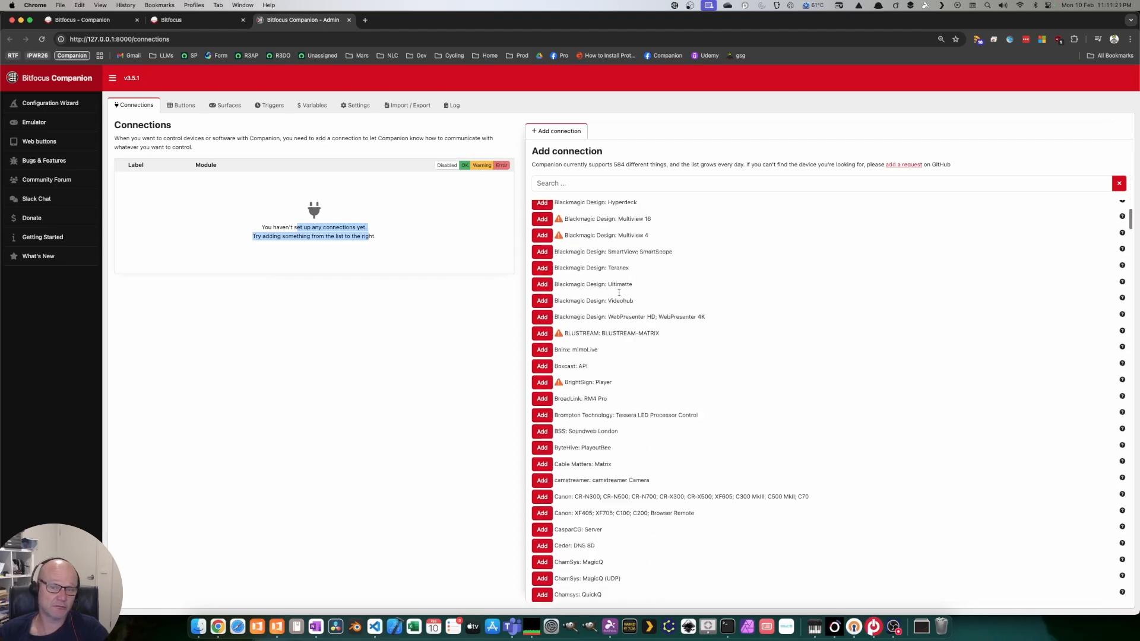
# Search the available connections for "propresenter" and examine the Renewed Vision: ProPresenter entry
pyautogui.click(570, 184)
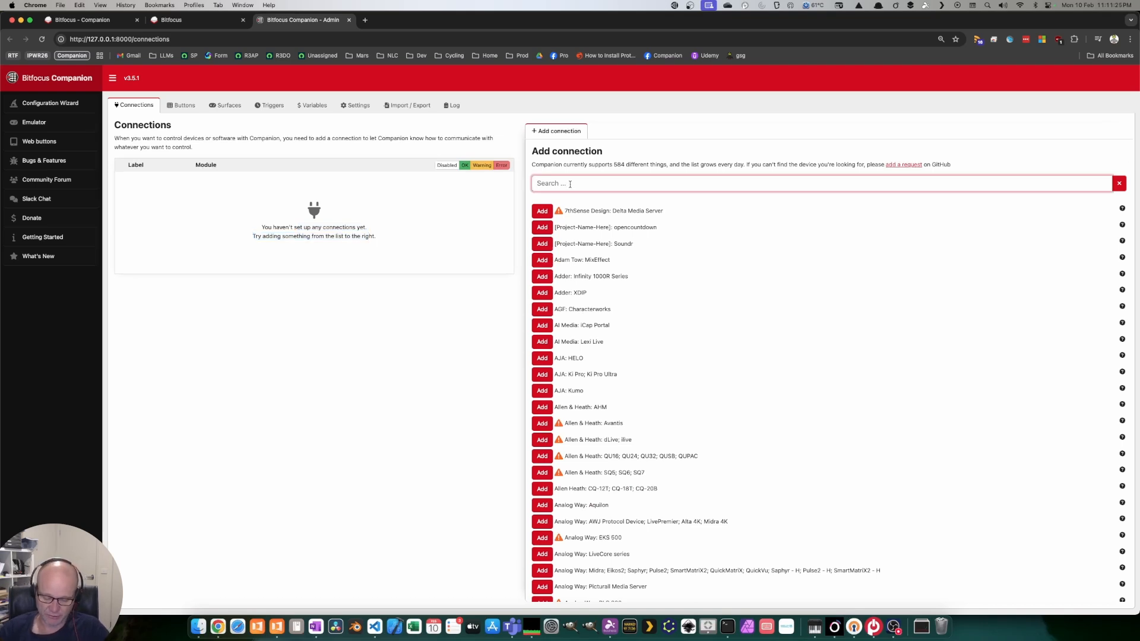
pyautogui.write('propr')
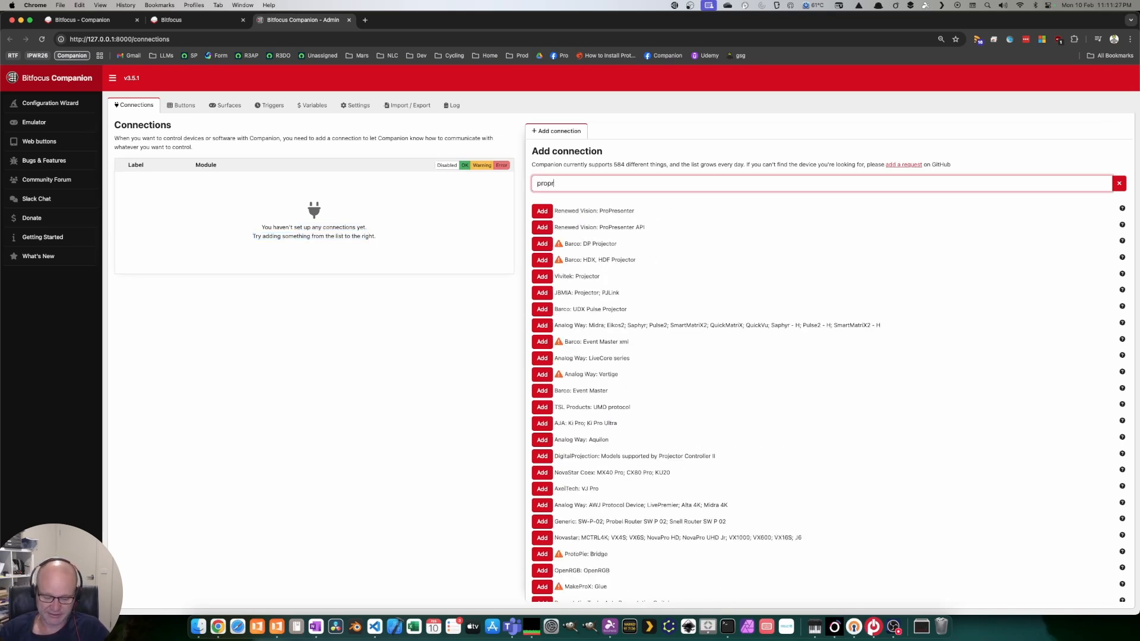
pyautogui.write('esenter')
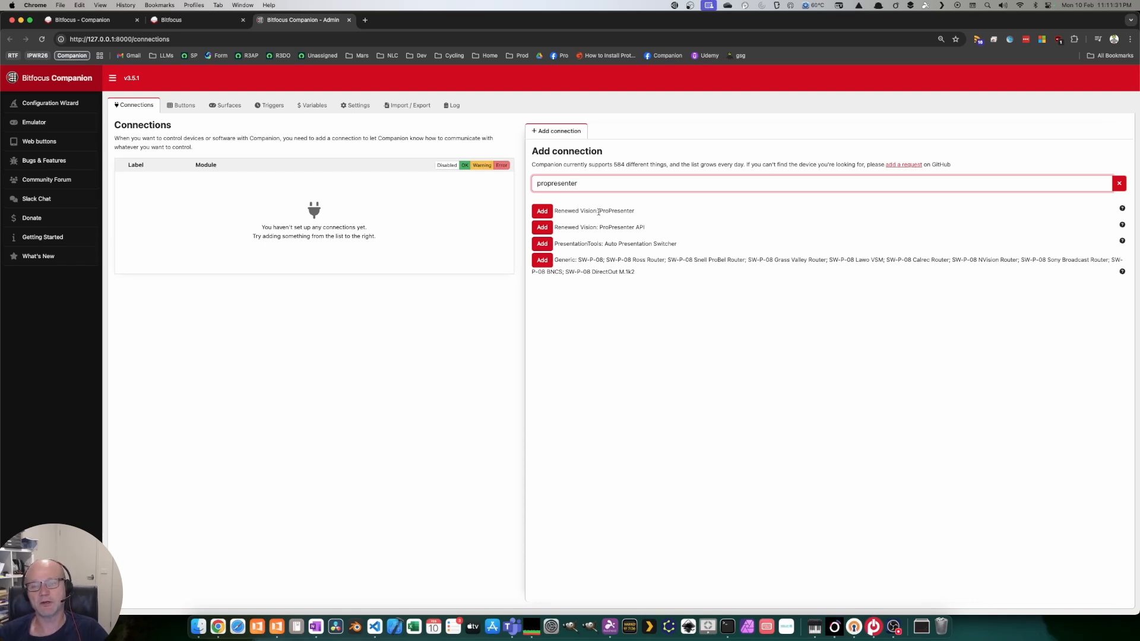
pyautogui.click(623, 212)
pyautogui.moveTo(636, 212); pyautogui.dragTo(600, 212)
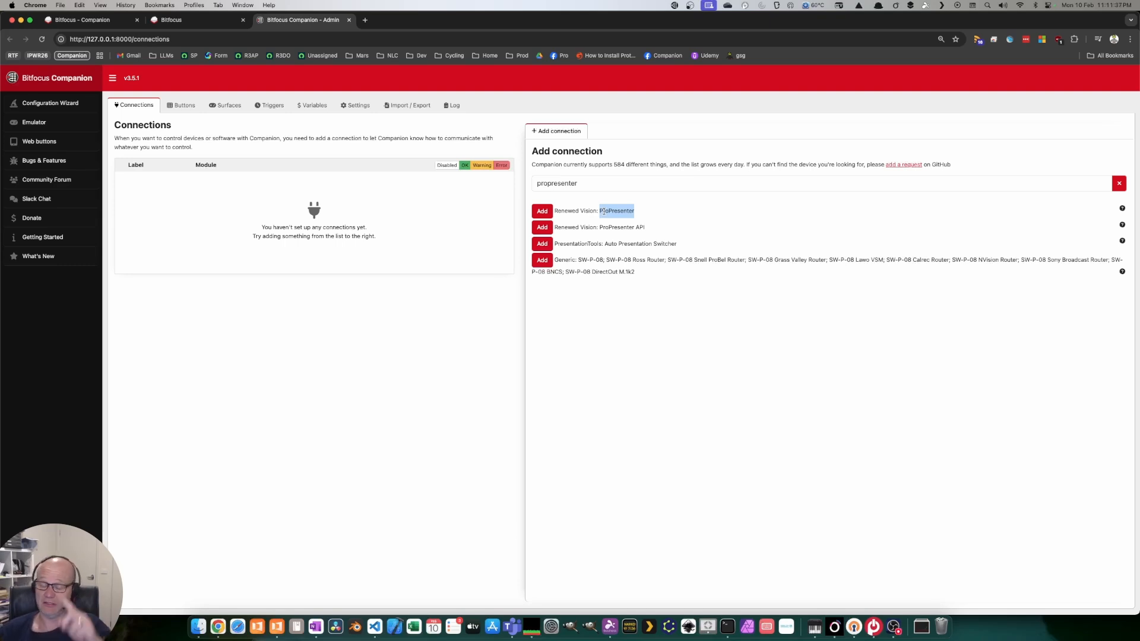
pyautogui.click(589, 217)
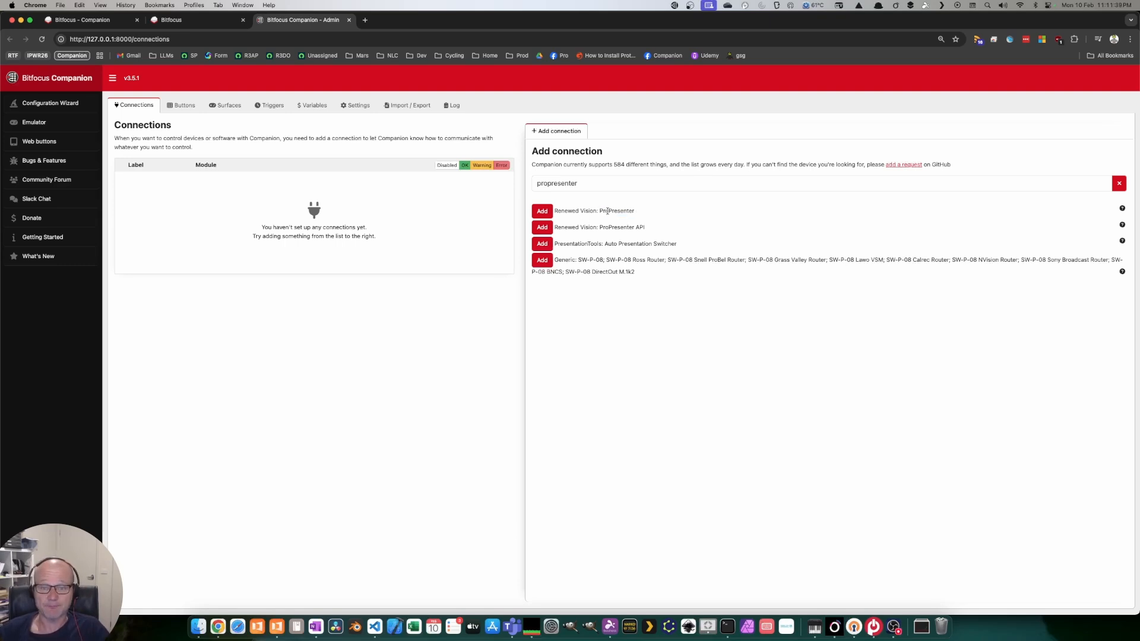
pyautogui.doubleClick(606, 211)
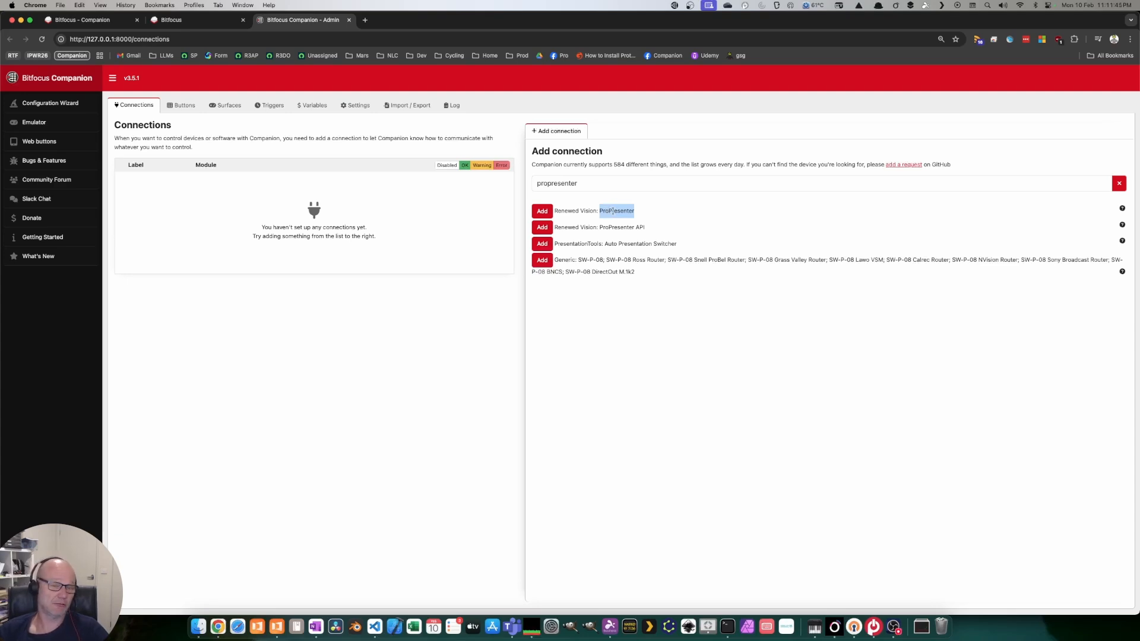
# Add a connection using the Renewed Vision: ProPresenter API module
pyautogui.click(643, 214)
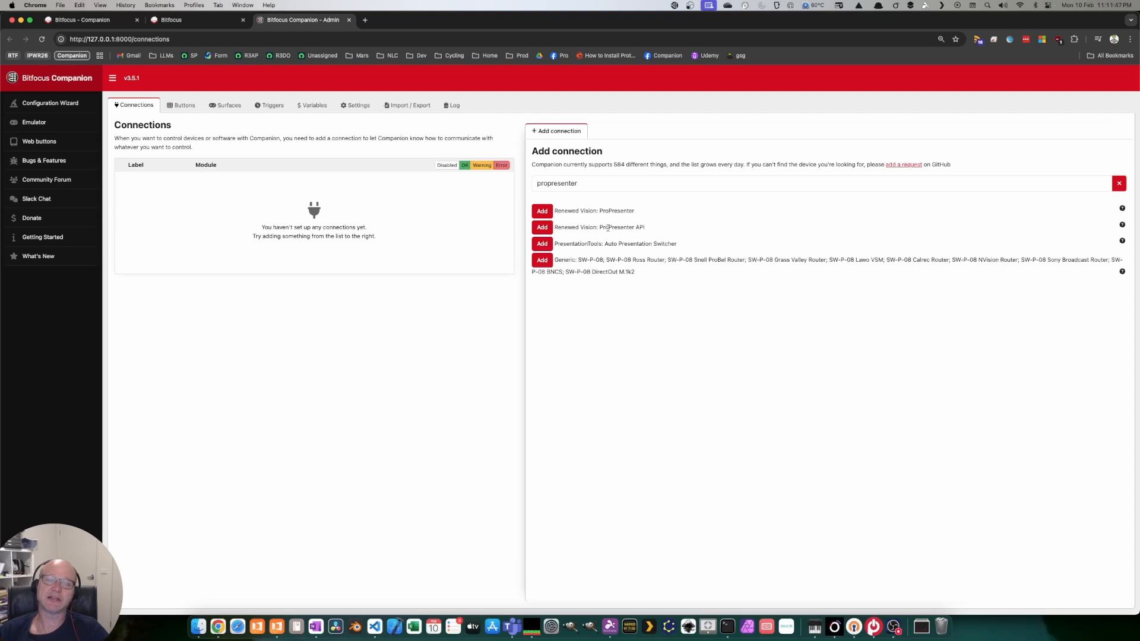
pyautogui.moveTo(601, 228); pyautogui.dragTo(656, 231)
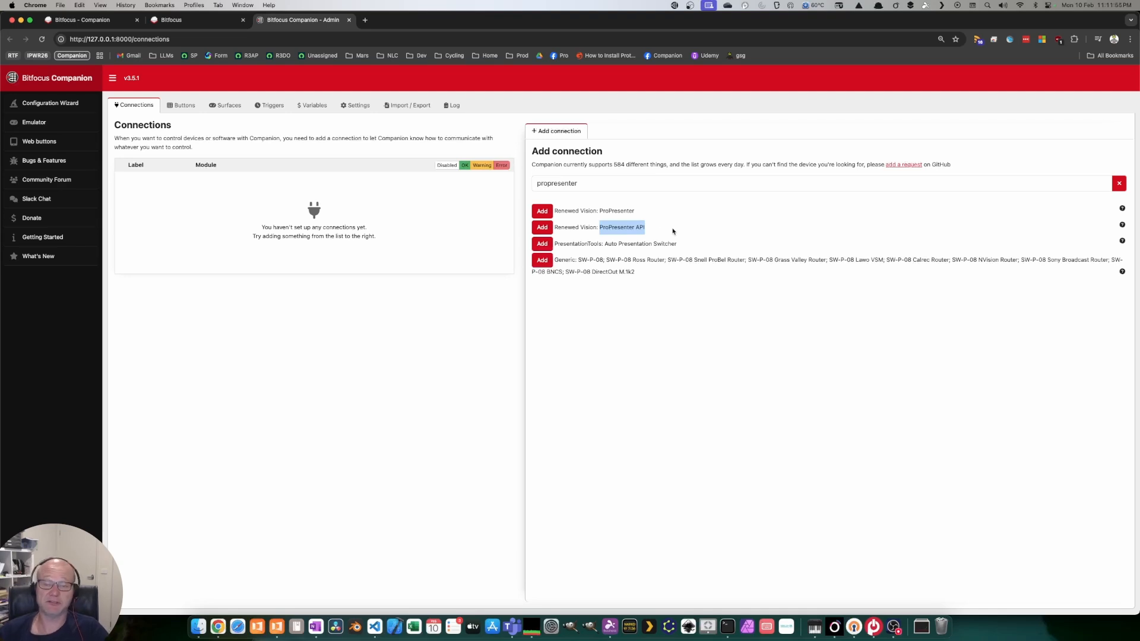
pyautogui.click(548, 228)
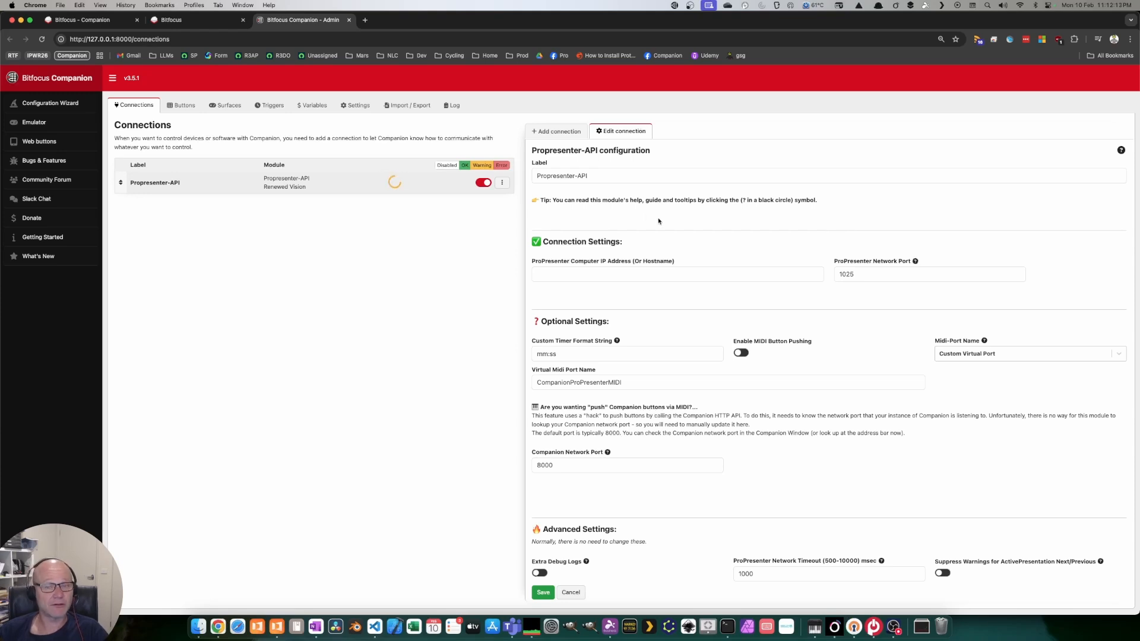
# Read through the ProPresenter API module's help, including the module comparison and connection setup instructions, and check the connection's other options
pyautogui.click(503, 183)
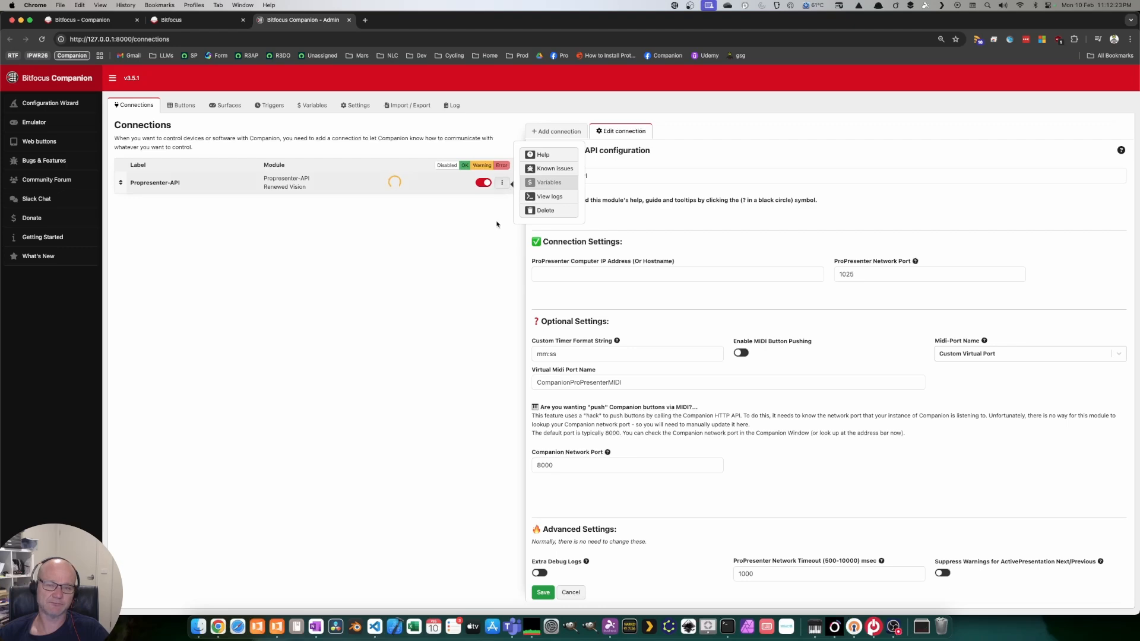
pyautogui.click(498, 224)
pyautogui.click(502, 185)
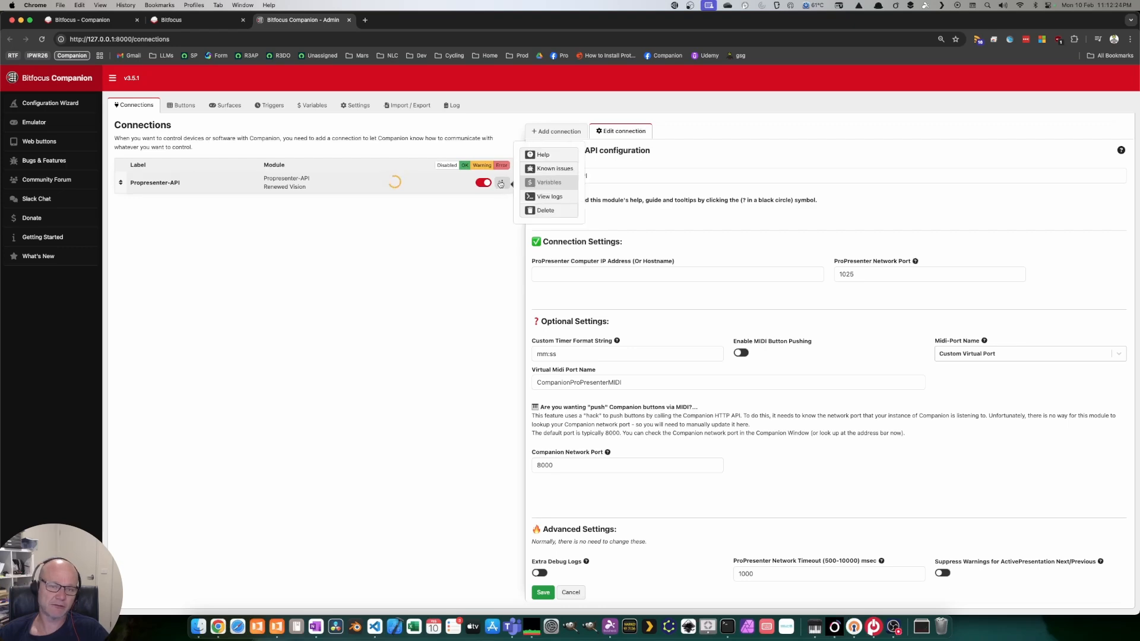
pyautogui.click(539, 155)
pyautogui.scroll(-20, 558, 230)
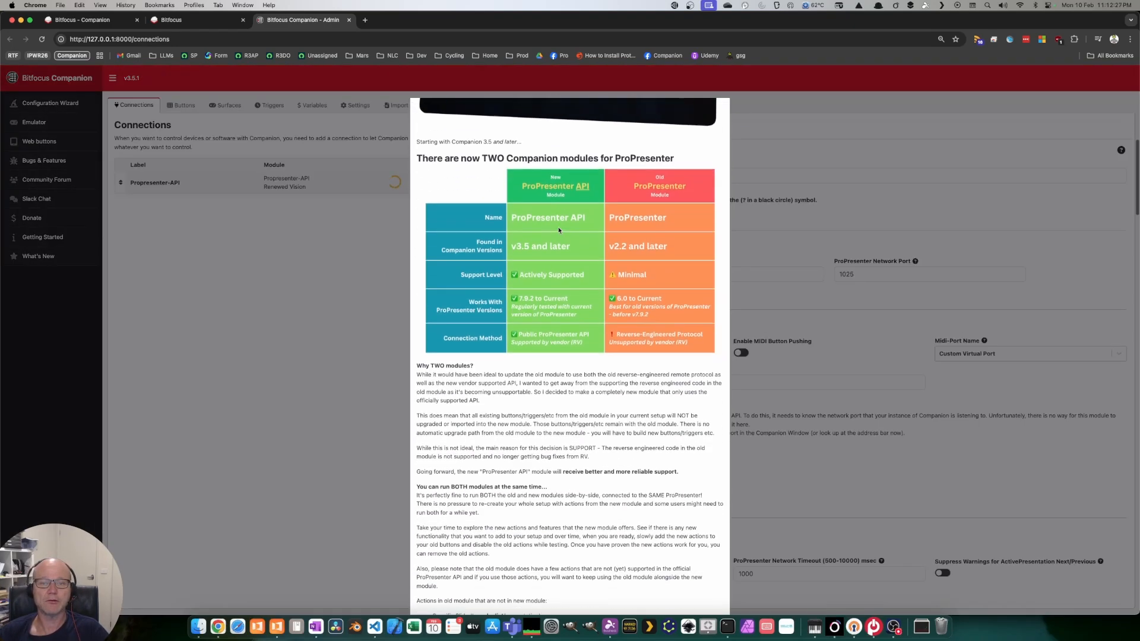
pyautogui.scroll(-20, 559, 229)
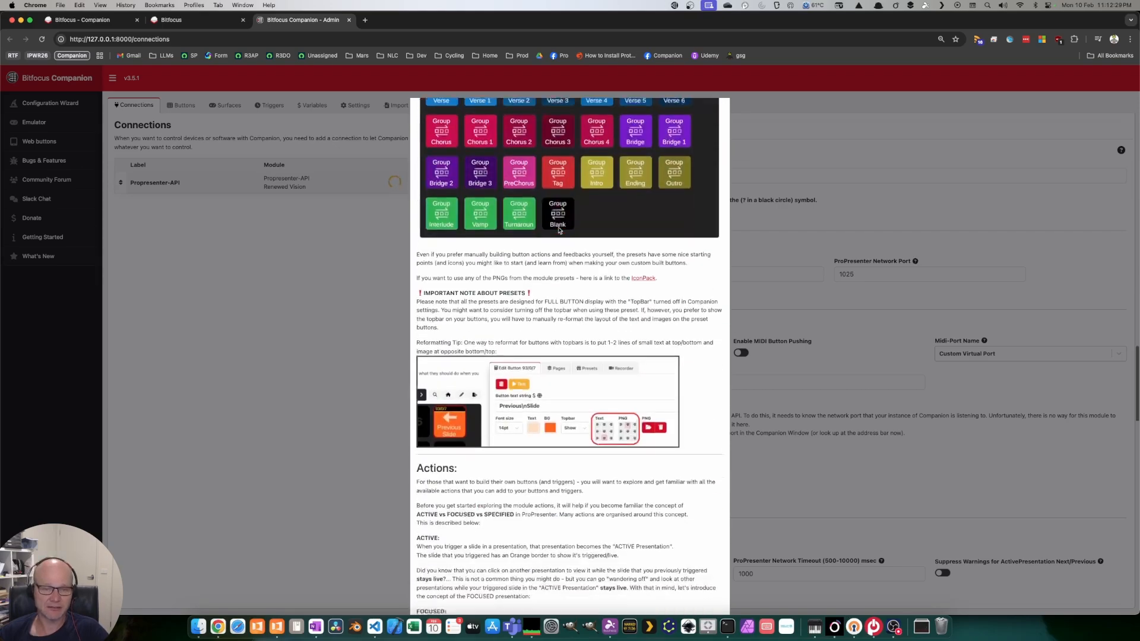
pyautogui.scroll(20, 558, 230)
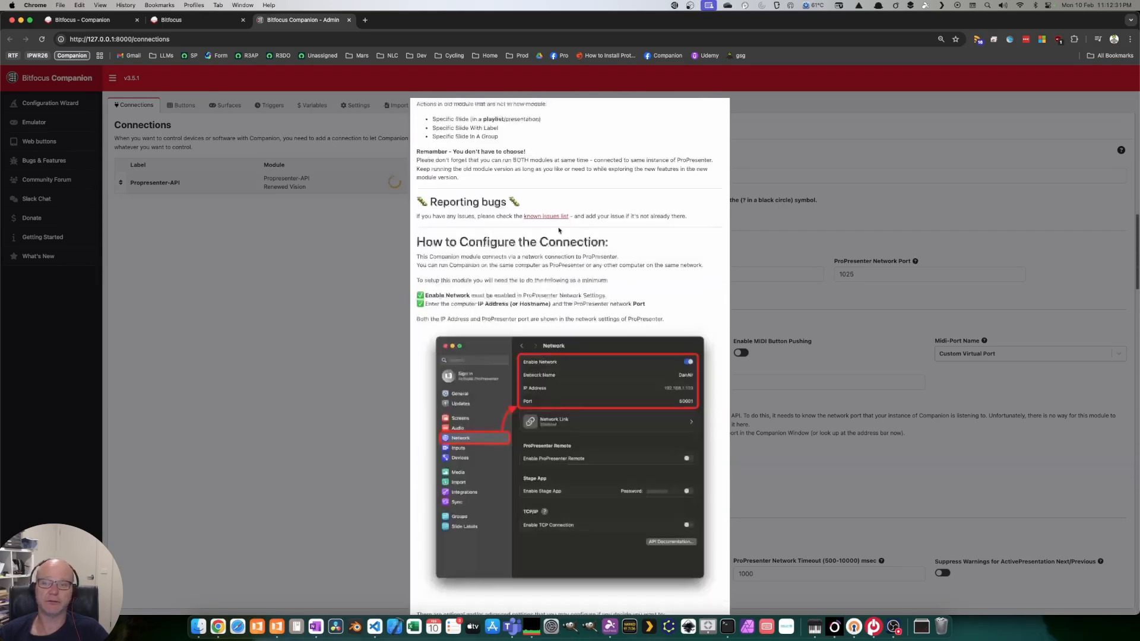
pyautogui.click(722, 124)
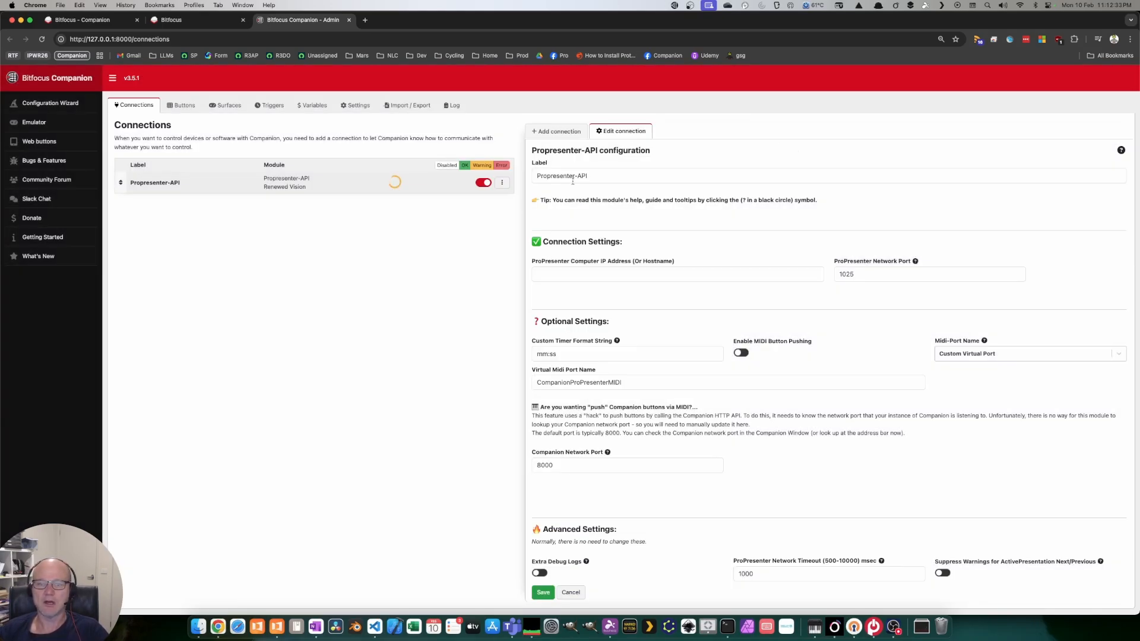
pyautogui.click(1121, 151)
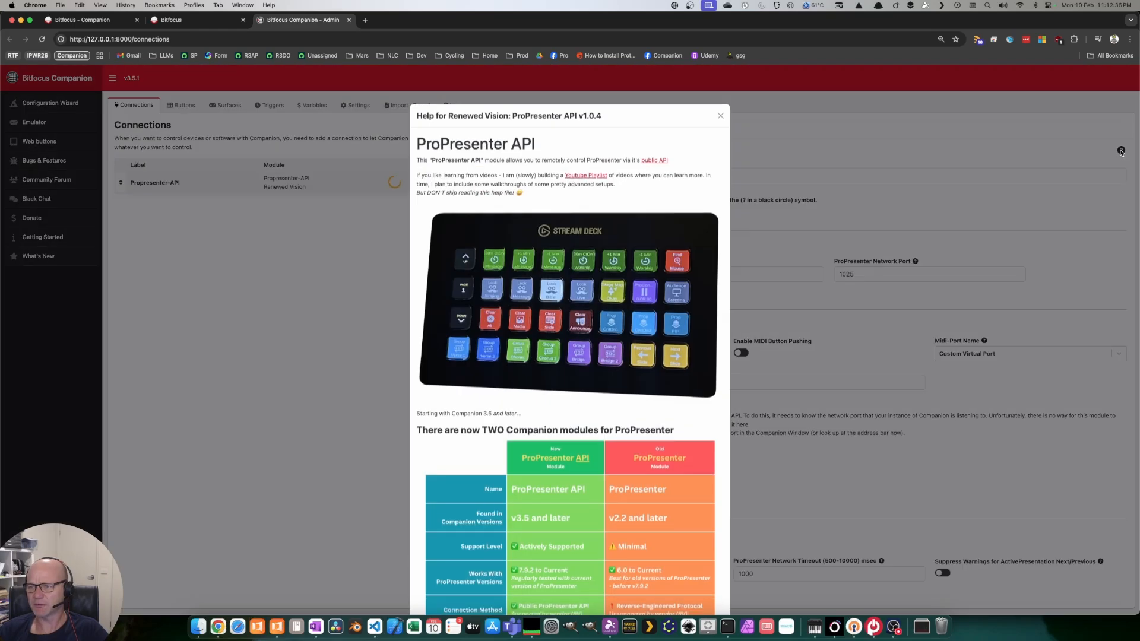
pyautogui.click(721, 121)
pyautogui.click(506, 186)
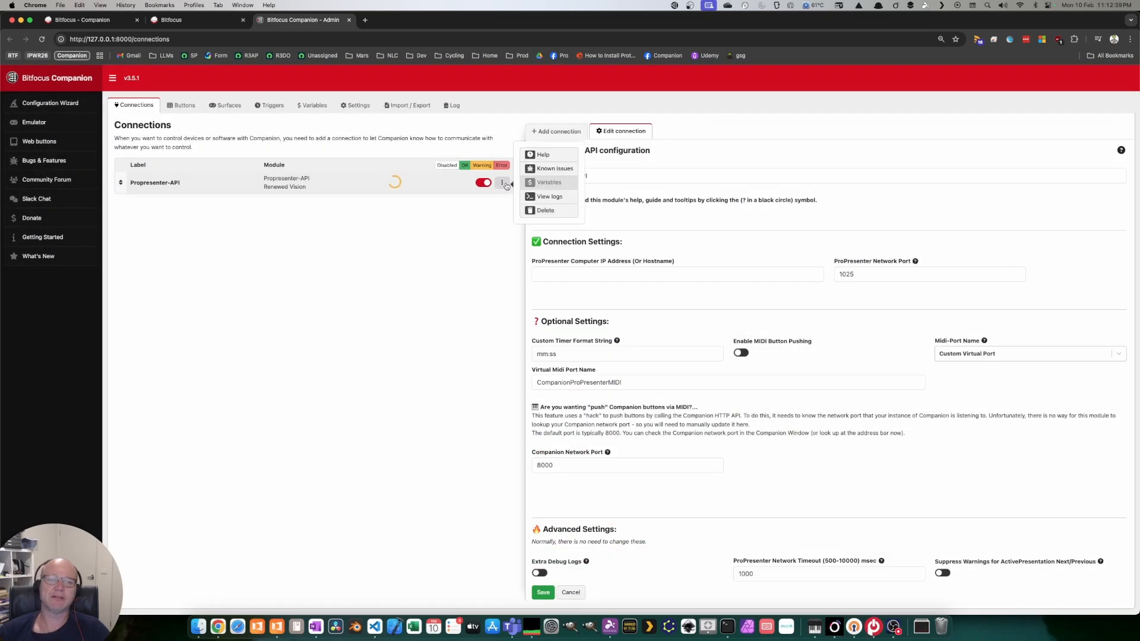
pyautogui.click(470, 244)
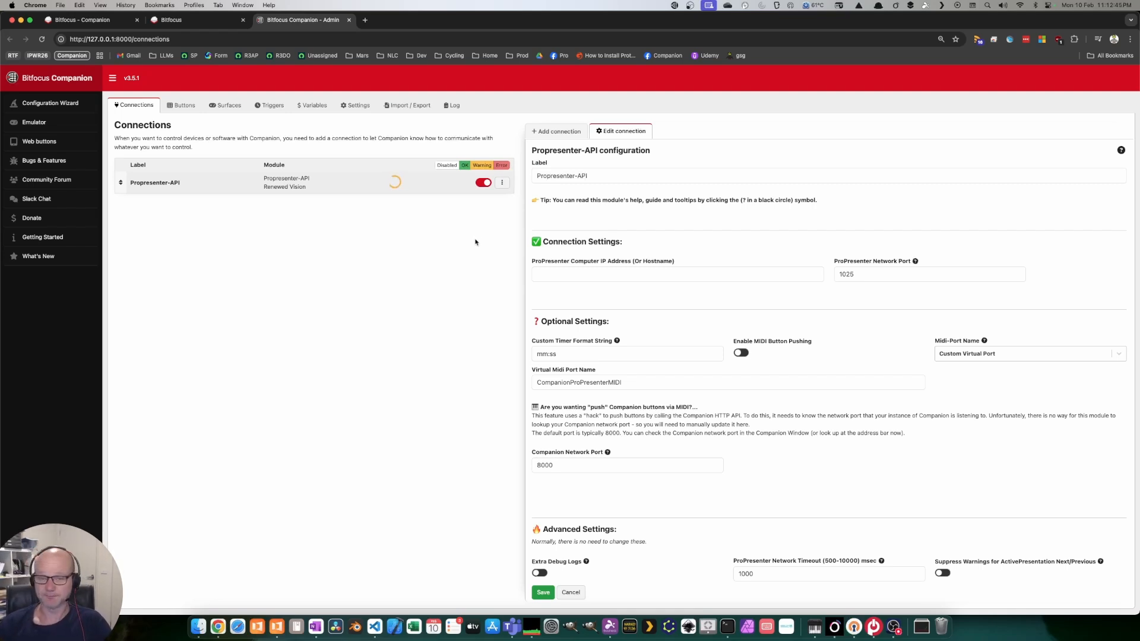
# Examine the connection settings for the ProPresenter computer's IP address and network port, including the port's tooltip
pyautogui.moveTo(553, 242); pyautogui.dragTo(638, 233)
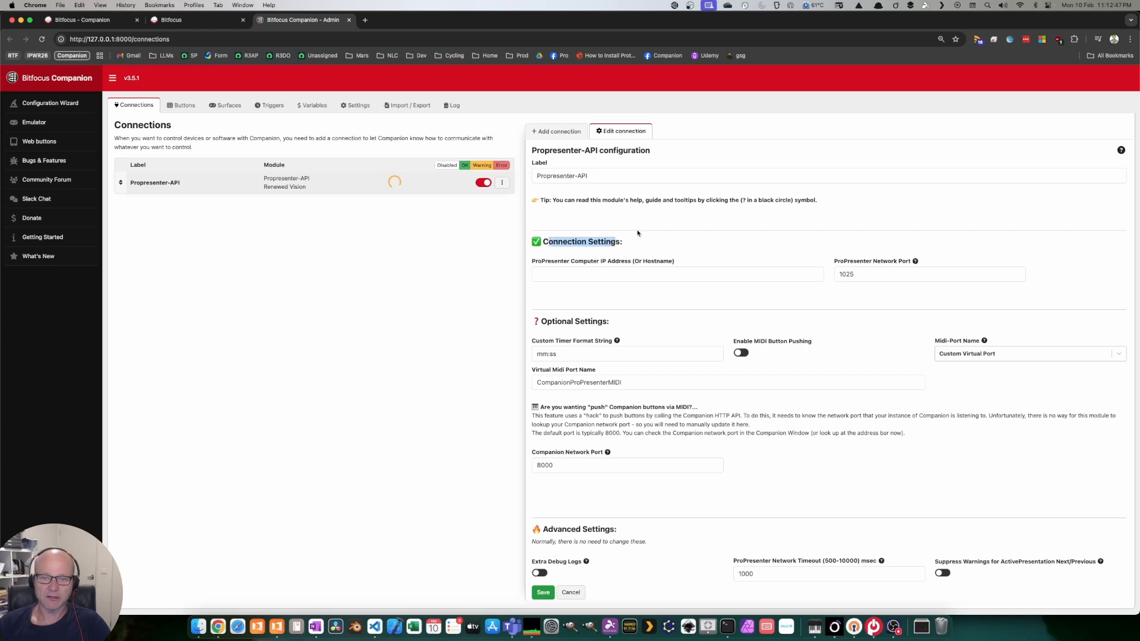
pyautogui.click(645, 244)
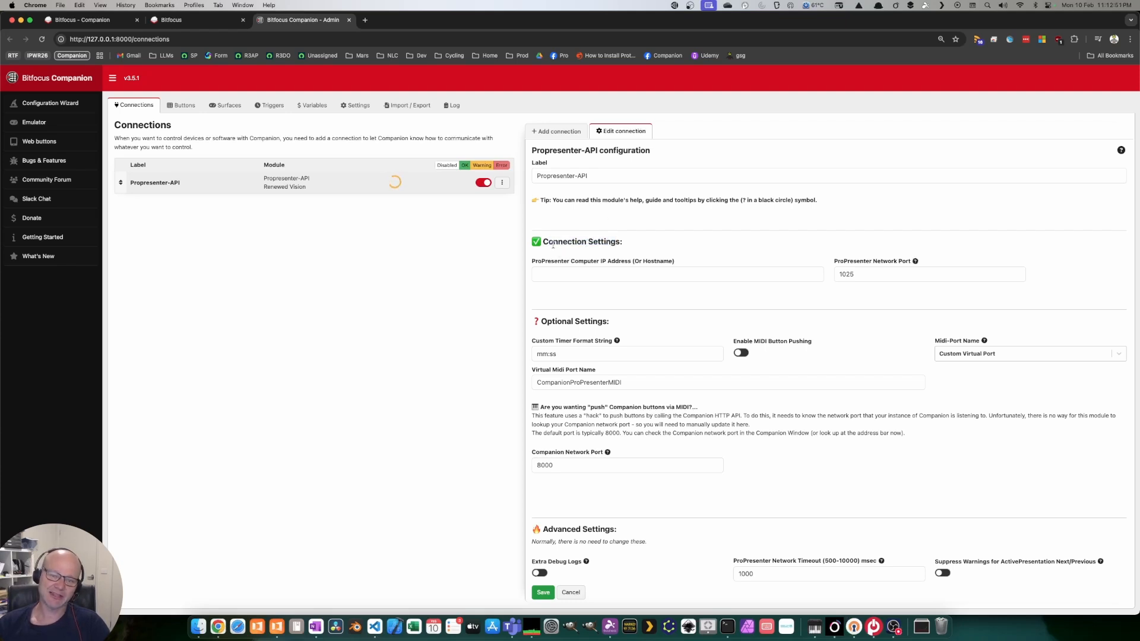
pyautogui.moveTo(549, 242); pyautogui.dragTo(649, 246)
pyautogui.click(649, 245)
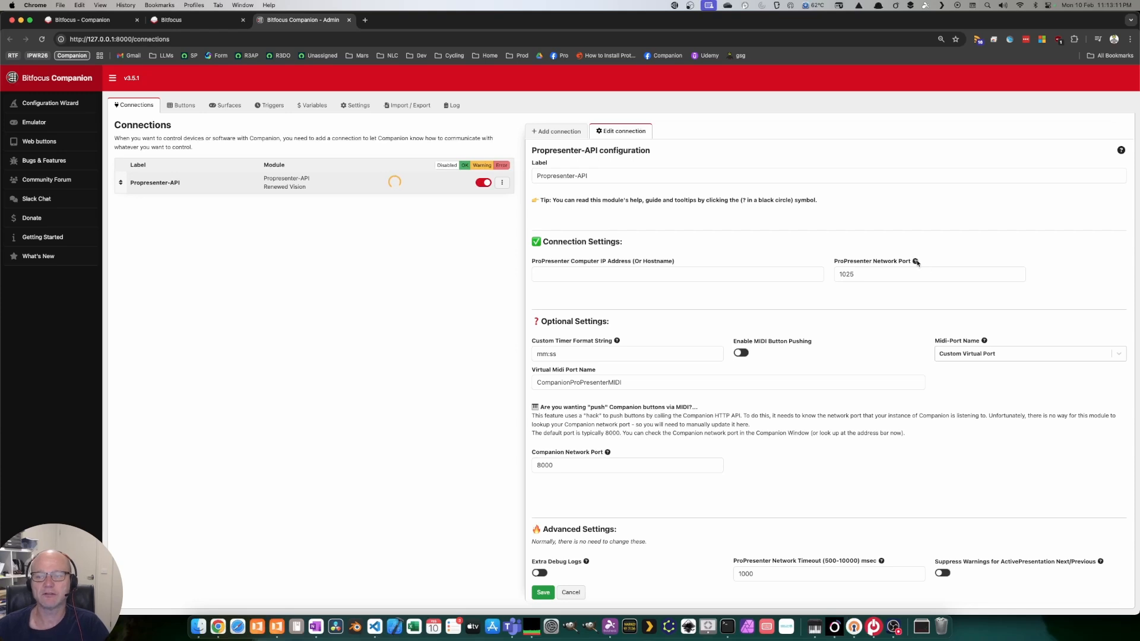
pyautogui.moveTo(916, 262)
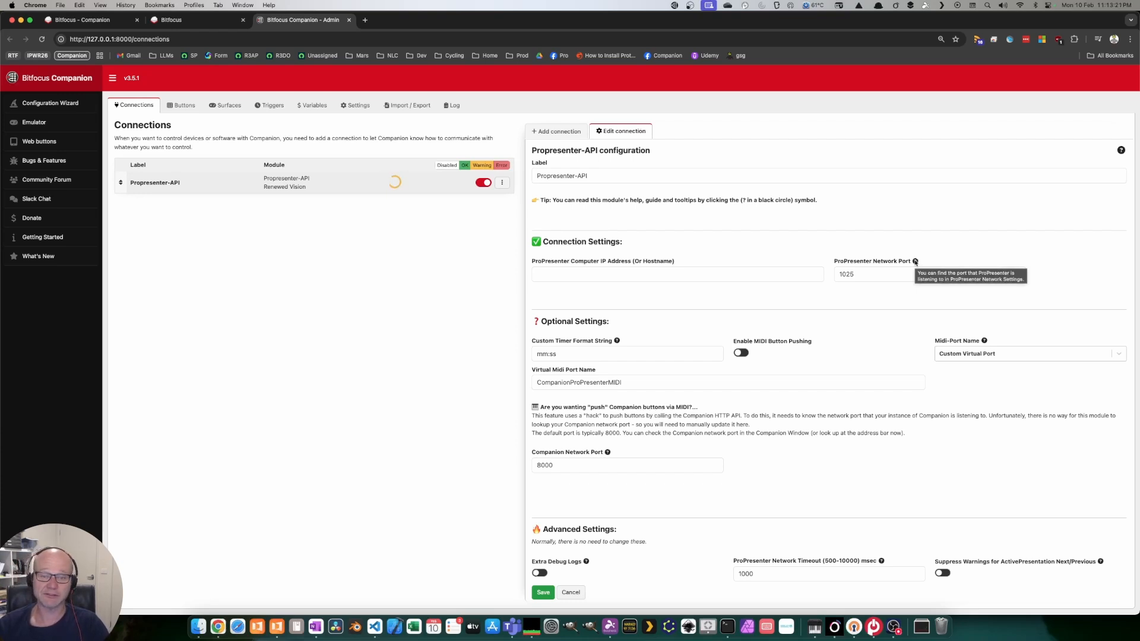
pyautogui.click(727, 275)
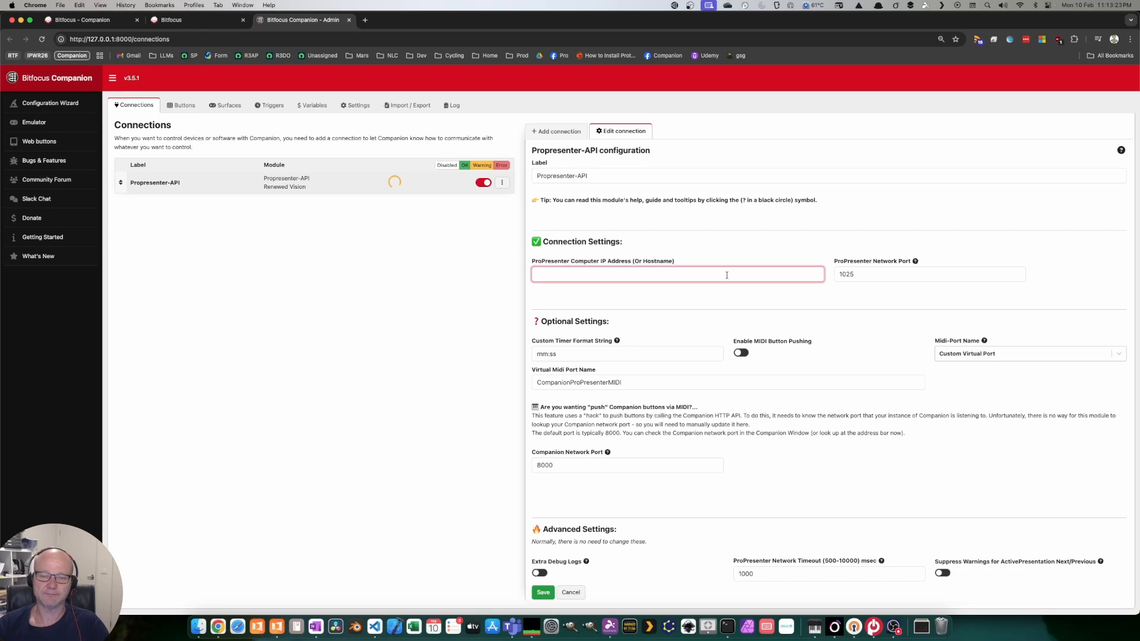
# Switch to ProPresenter and look up the IP address and port in its network settings
pyautogui.click(276, 626)
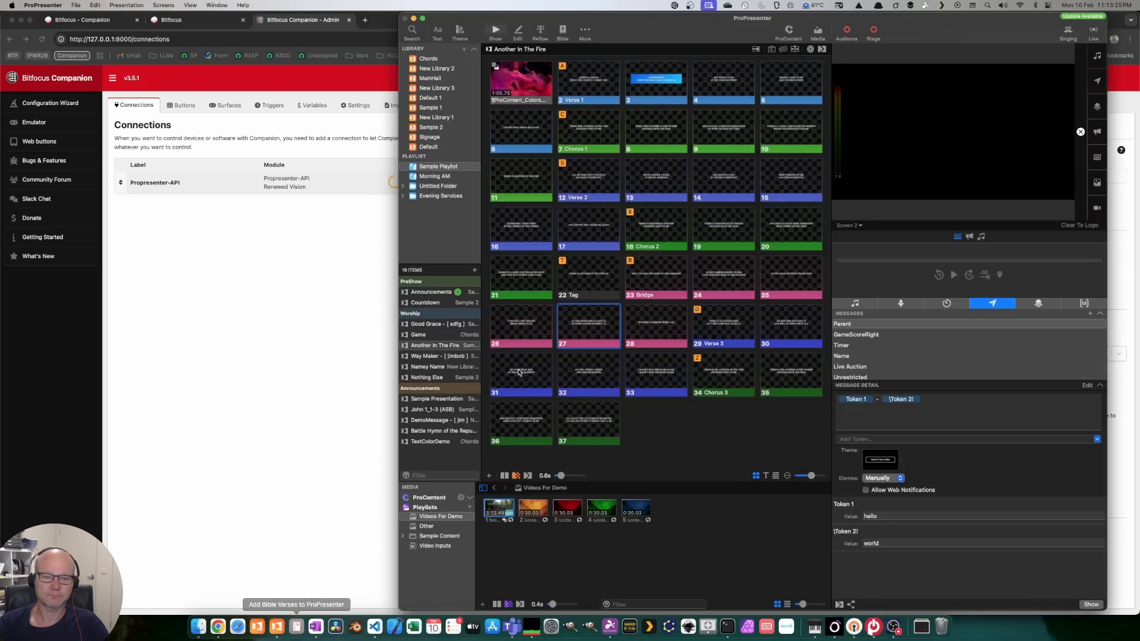
pyautogui.press('super+comma')
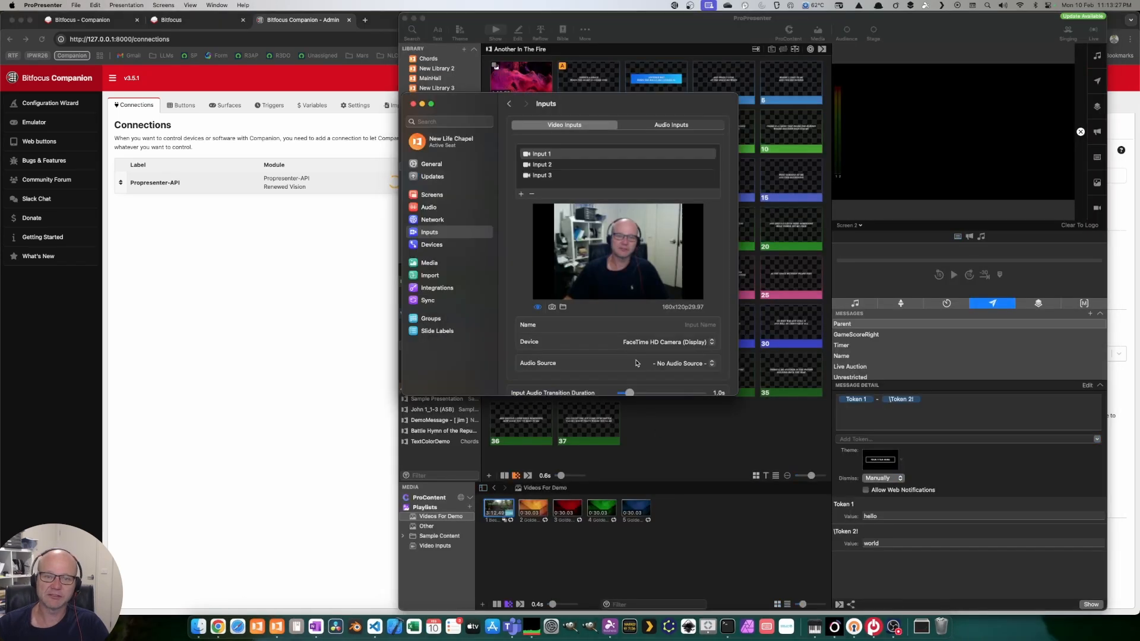
pyautogui.click(476, 220)
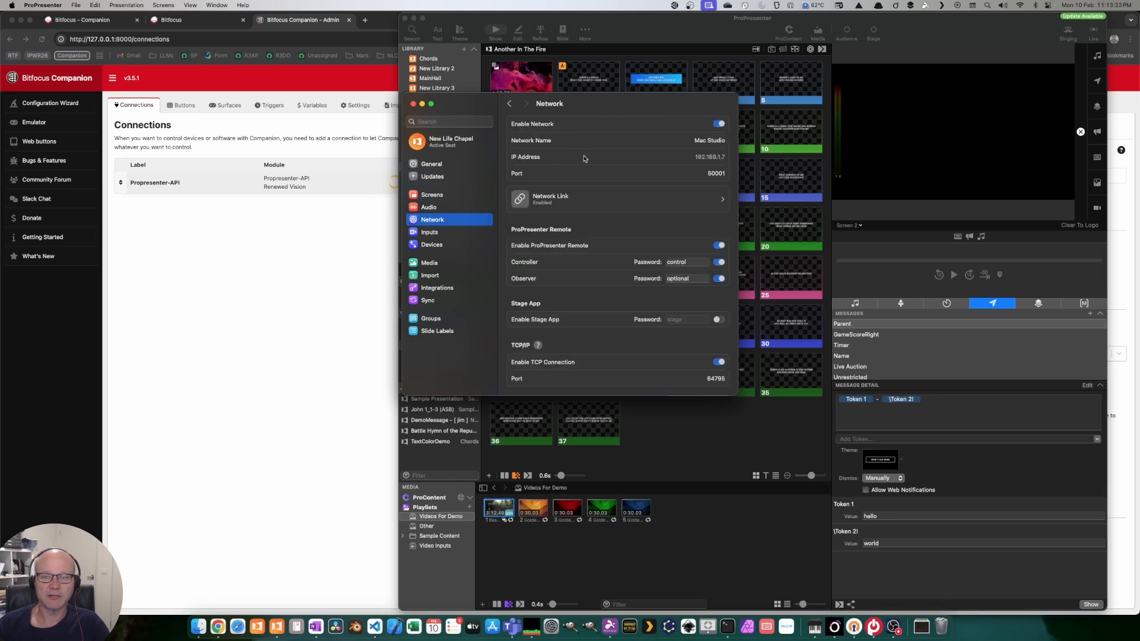
pyautogui.click(712, 174)
pyautogui.moveTo(707, 174); pyautogui.dragTo(725, 174)
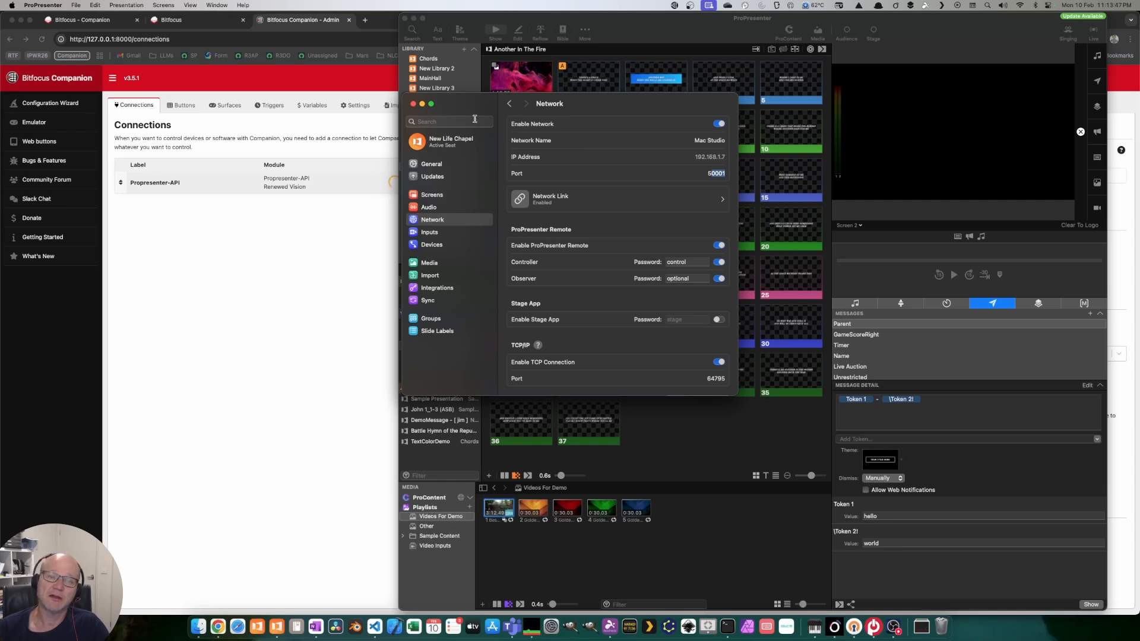
pyautogui.click(413, 104)
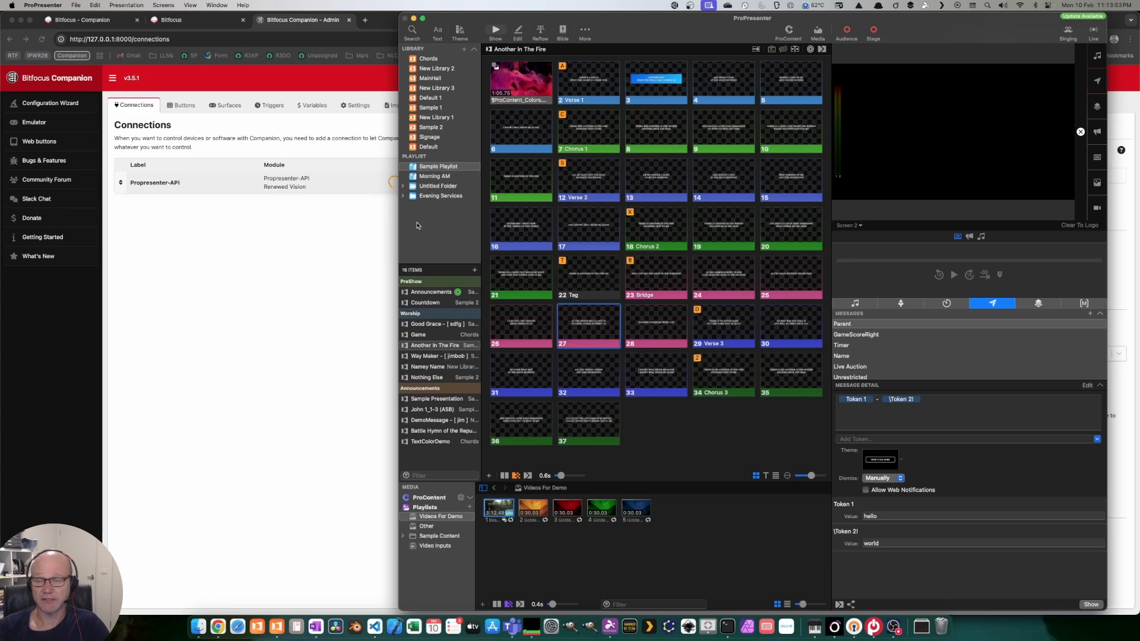
# Switch back to Companion and set the ProPresenter computer IP address to 192.168.1.7 and the network port to 50001
pyautogui.click(453, 239)
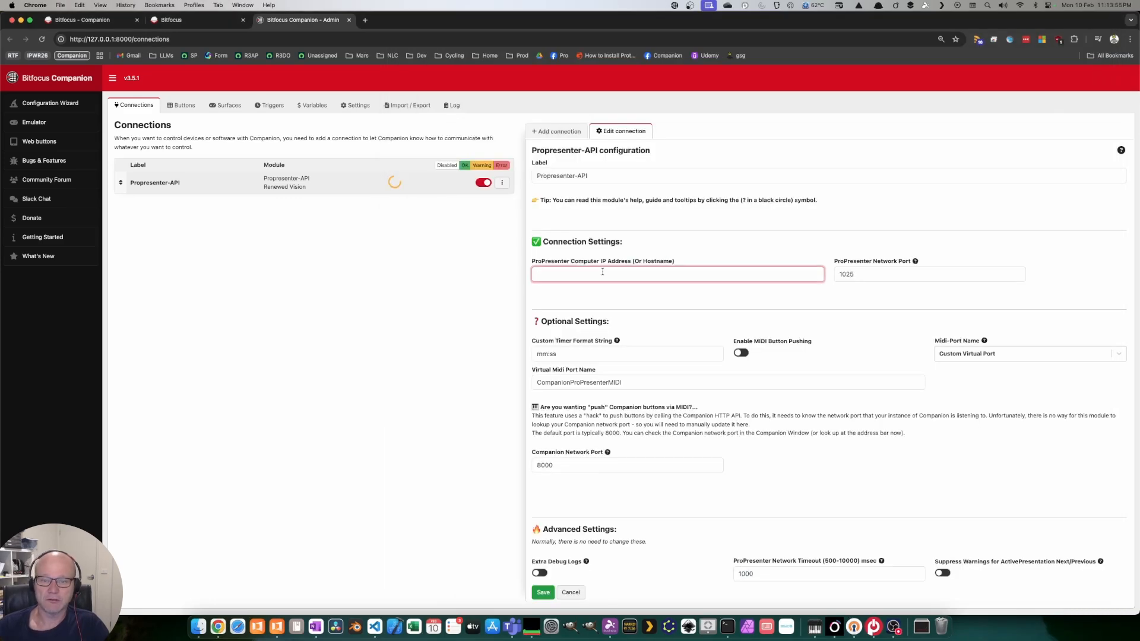
pyautogui.write('192')
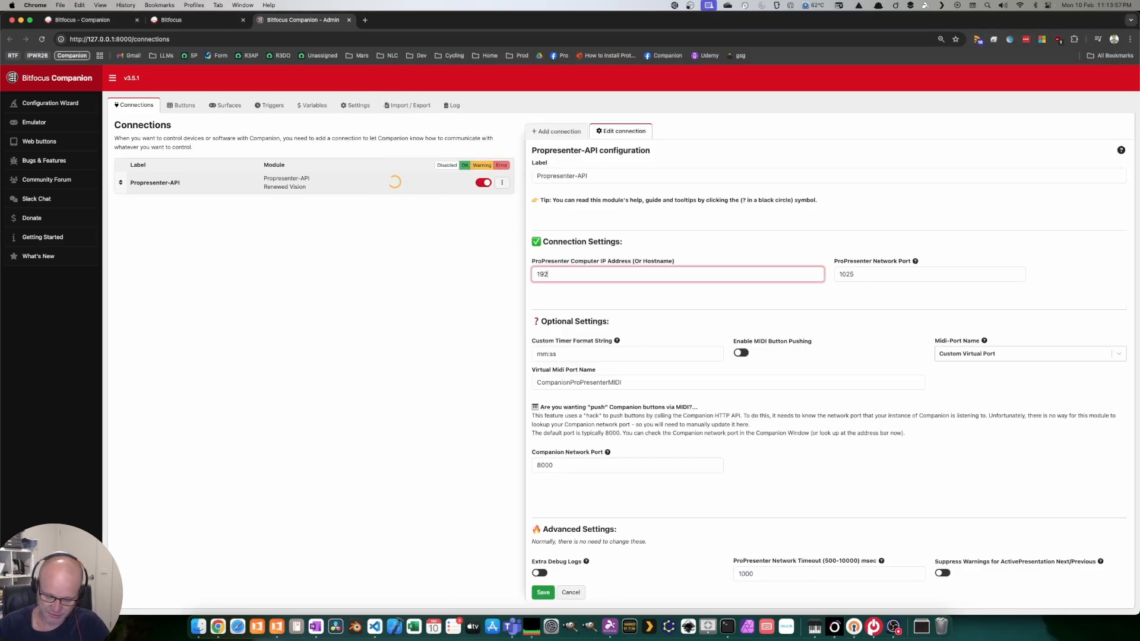
pyautogui.write('.168.1.7')
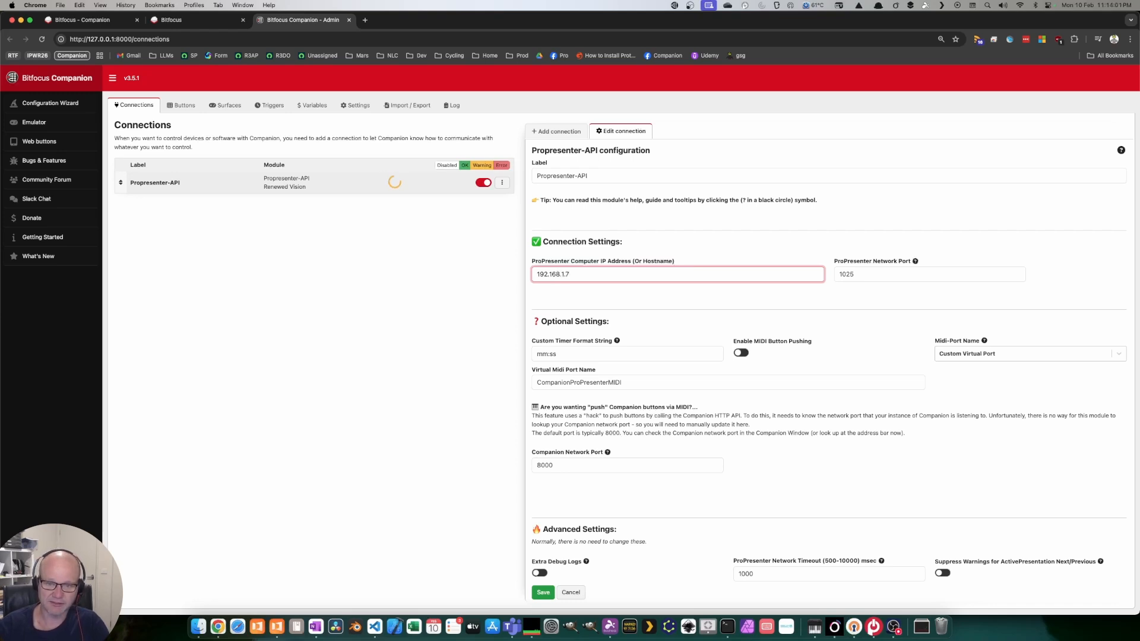
pyautogui.press('Tab')
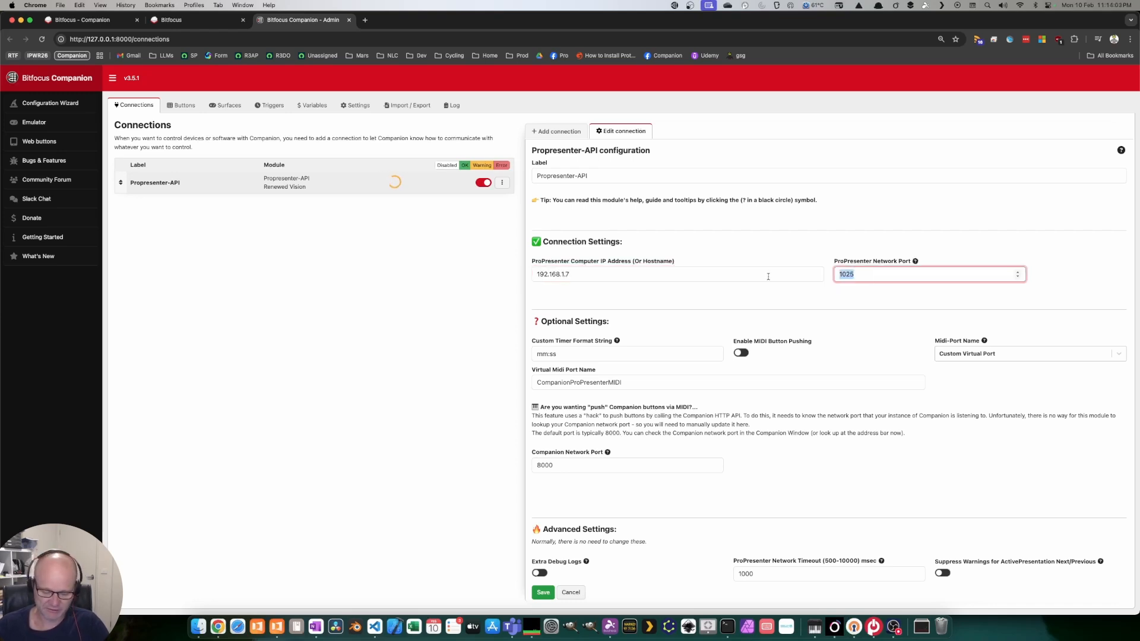
pyautogui.write('50001')
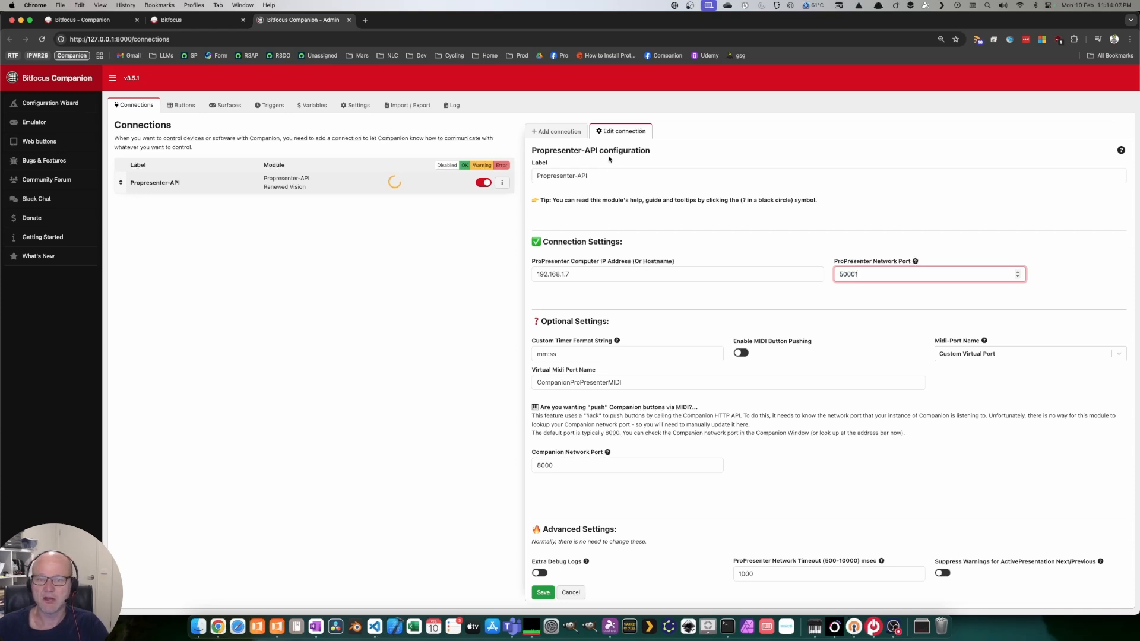
# Review the connection's label, IP address, port and status, along with the optional and advanced settings sections
pyautogui.moveTo(594, 175); pyautogui.dragTo(508, 176)
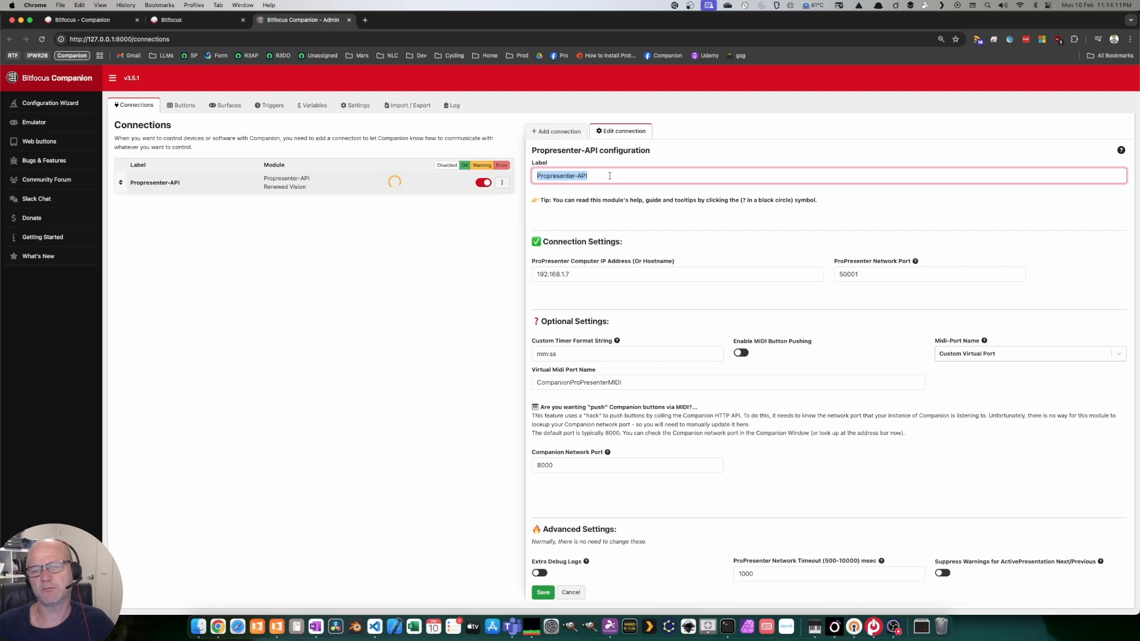
pyautogui.moveTo(610, 176); pyautogui.dragTo(519, 174)
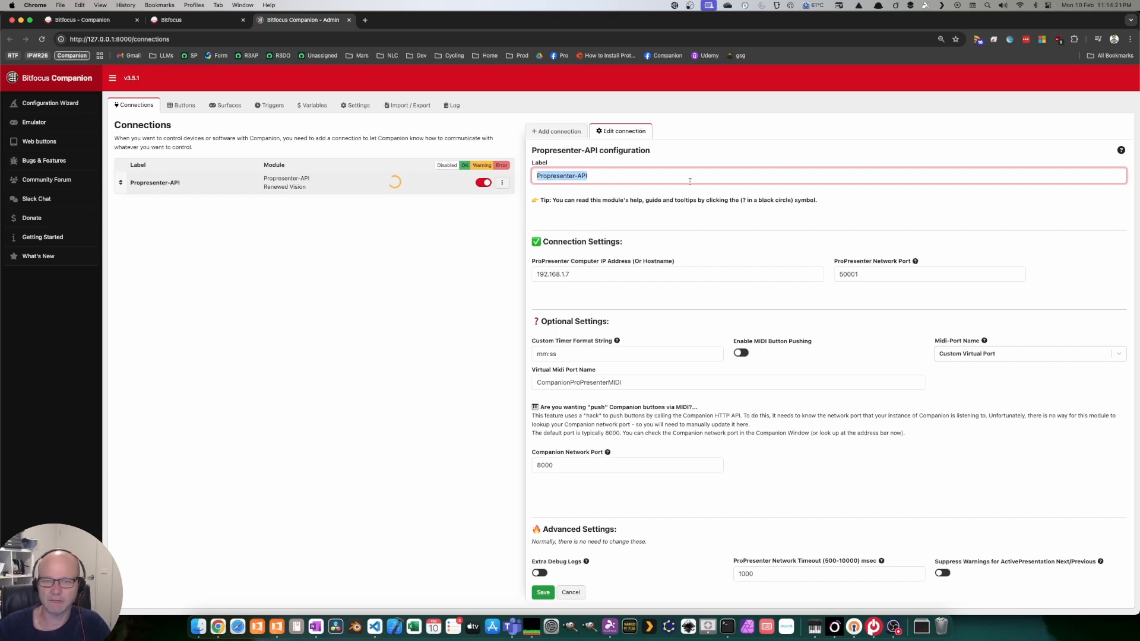
pyautogui.press('Tab')
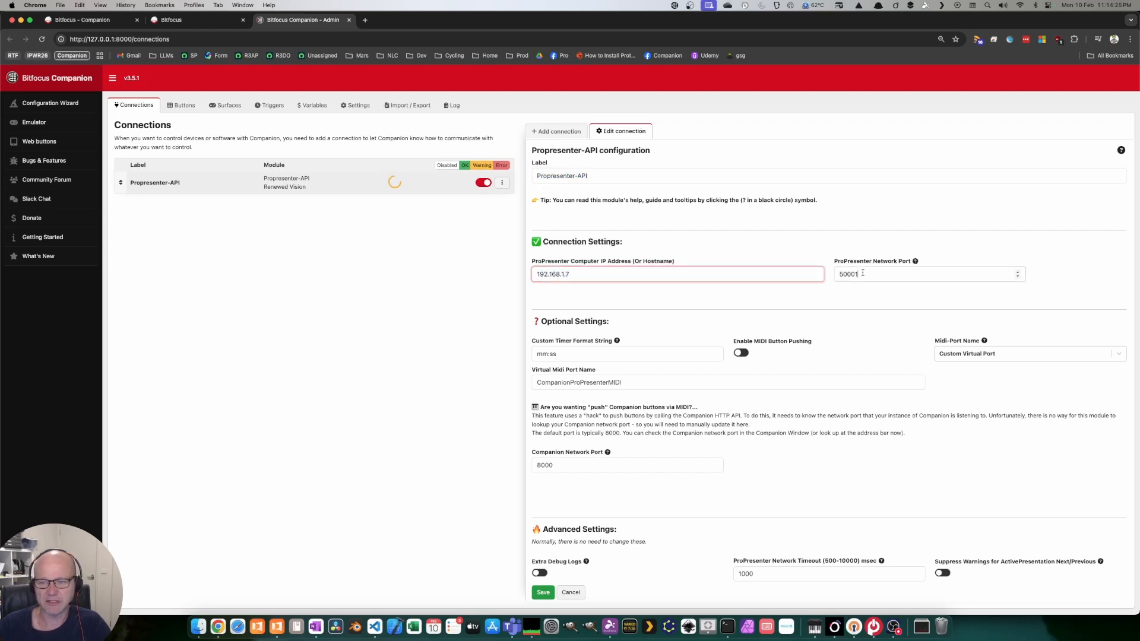
pyautogui.press('Tab')
pyautogui.hotkey('shift', 'Tab')
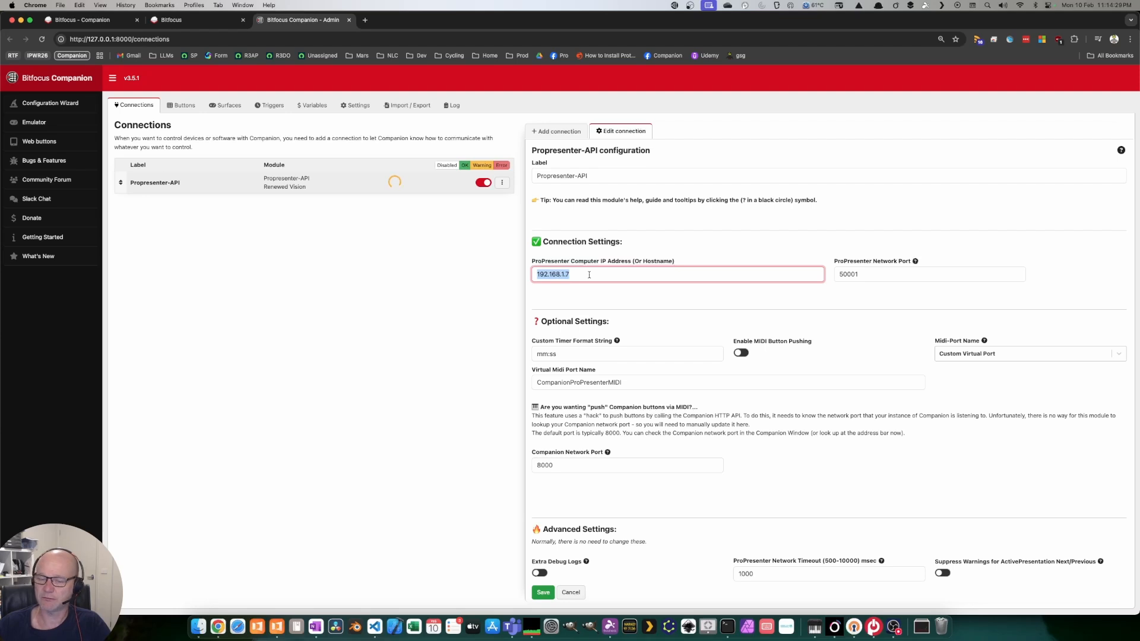
pyautogui.moveTo(395, 183)
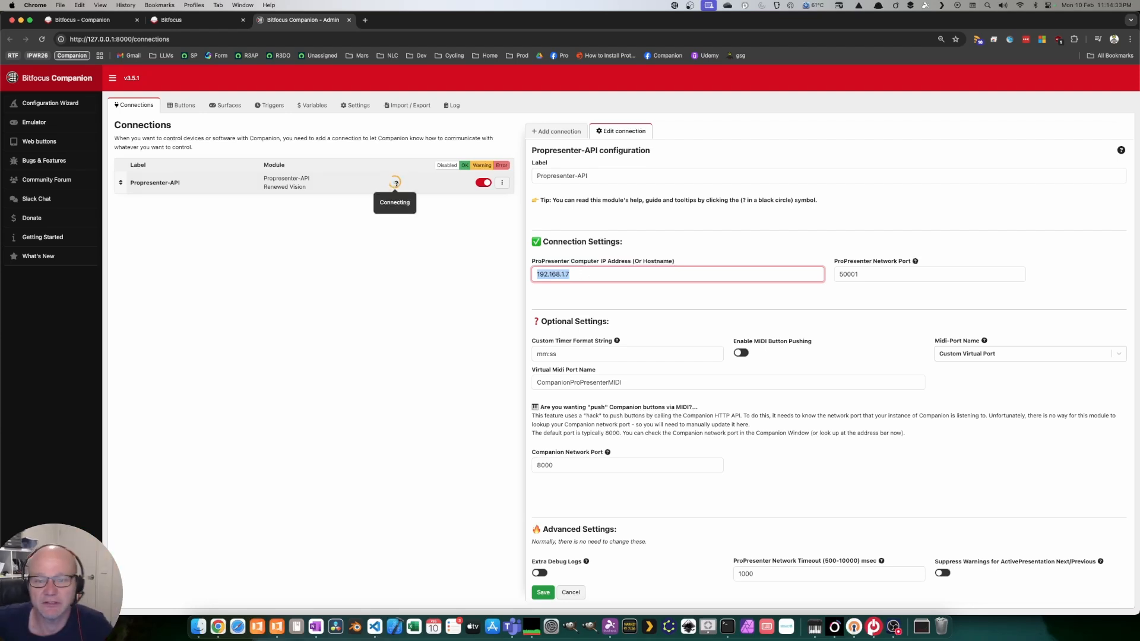
pyautogui.click(587, 270)
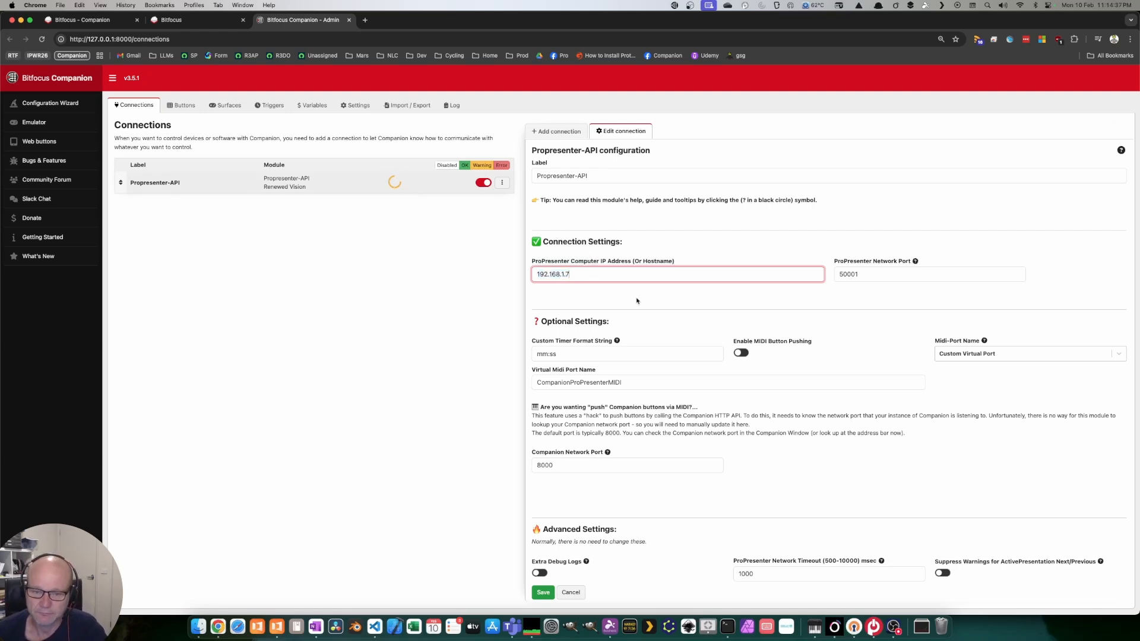
pyautogui.moveTo(547, 322); pyautogui.dragTo(620, 327)
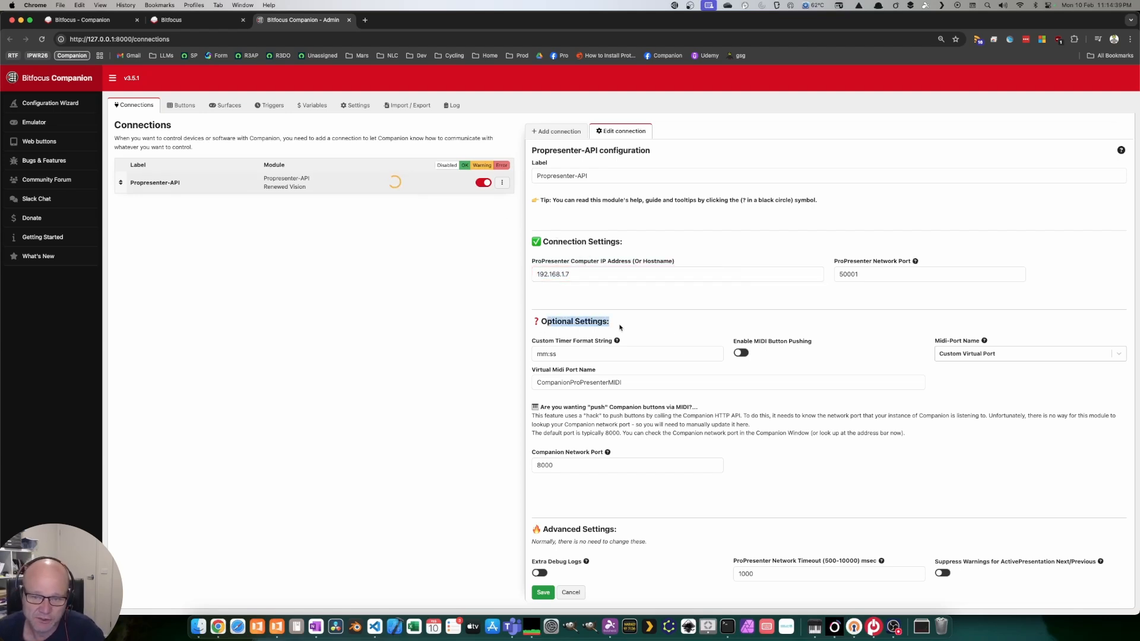
pyautogui.moveTo(540, 529); pyautogui.dragTo(647, 531)
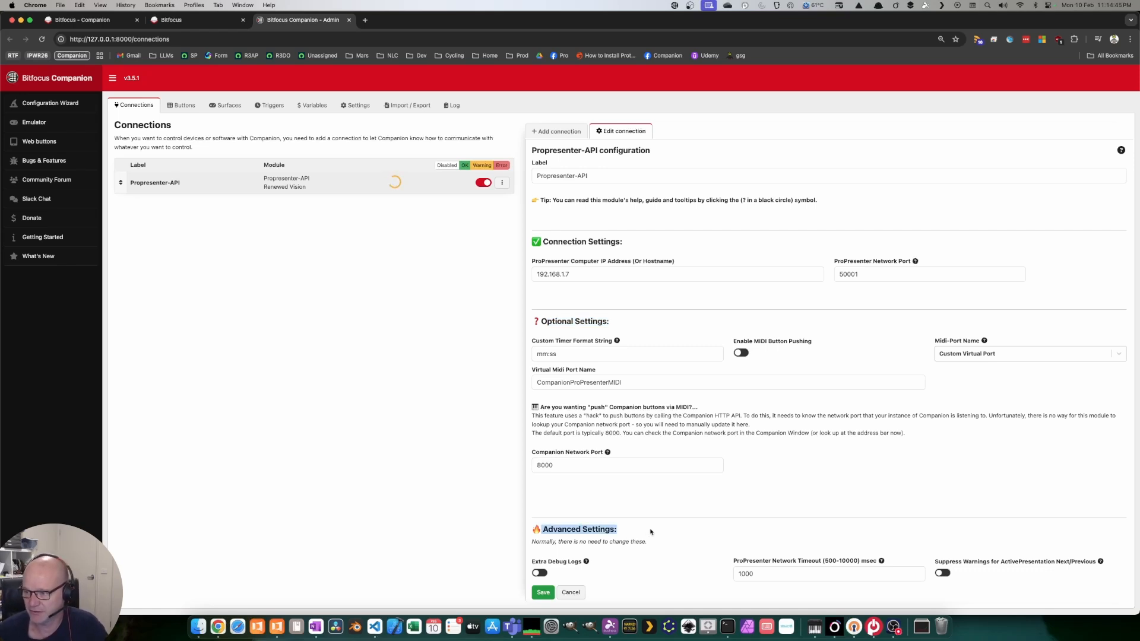
# Save the ProPresenter API connection's settings and reopen its configuration for editing
pyautogui.click(543, 592)
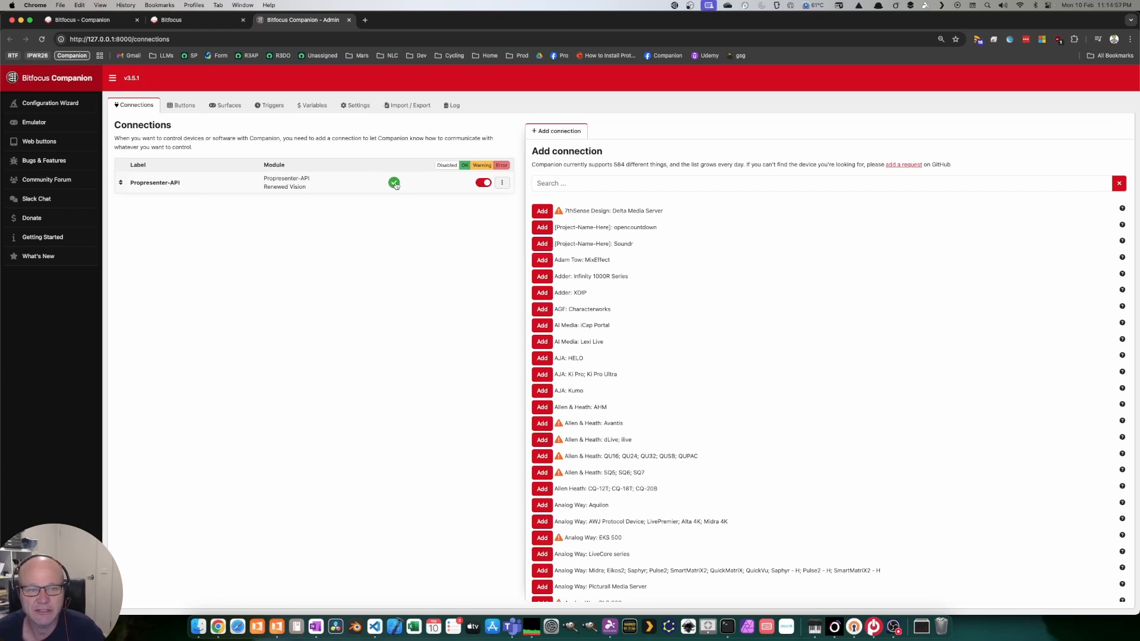
pyautogui.click(302, 187)
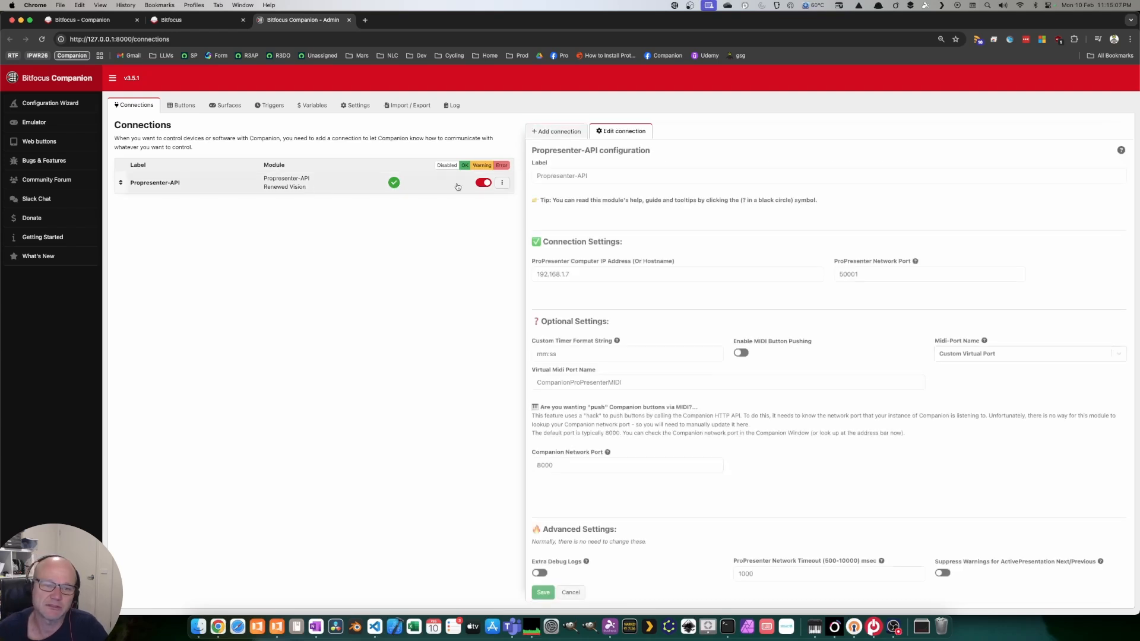
# Inspect the ProPresenter API connection's own debug log and Companion's general log, and return to the connections list
pyautogui.click(503, 185)
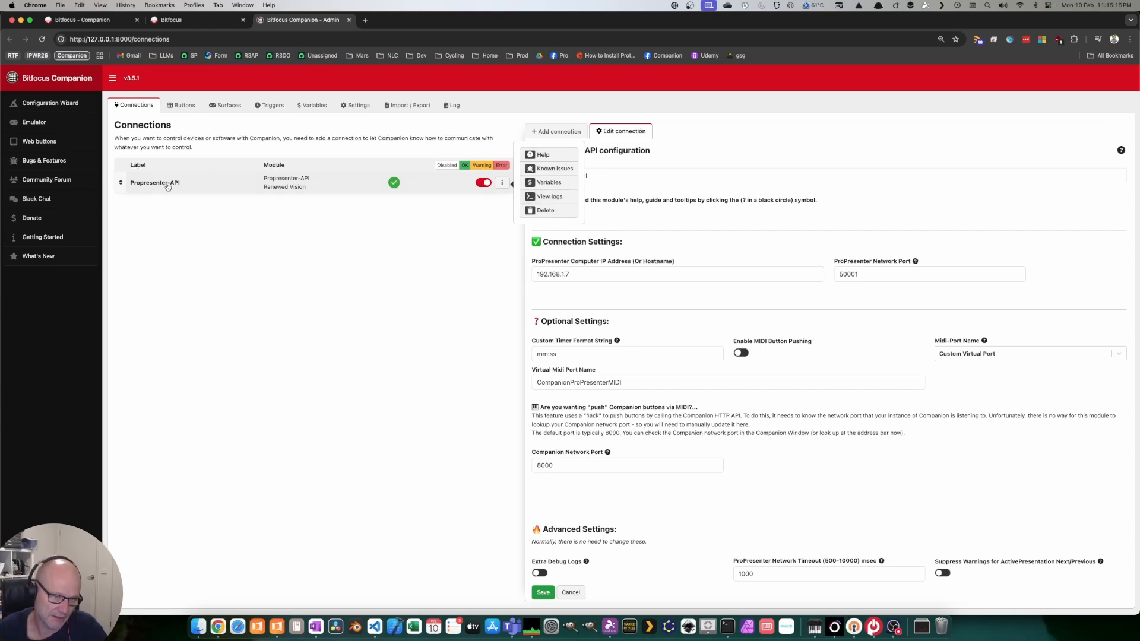
pyautogui.click(547, 197)
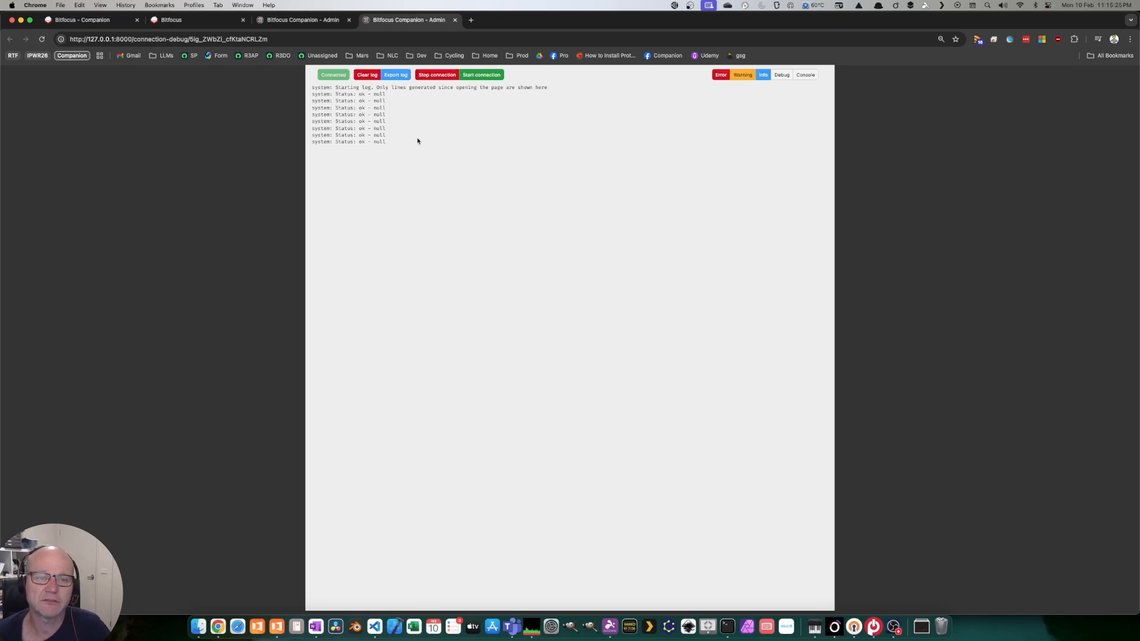
pyautogui.click(320, 21)
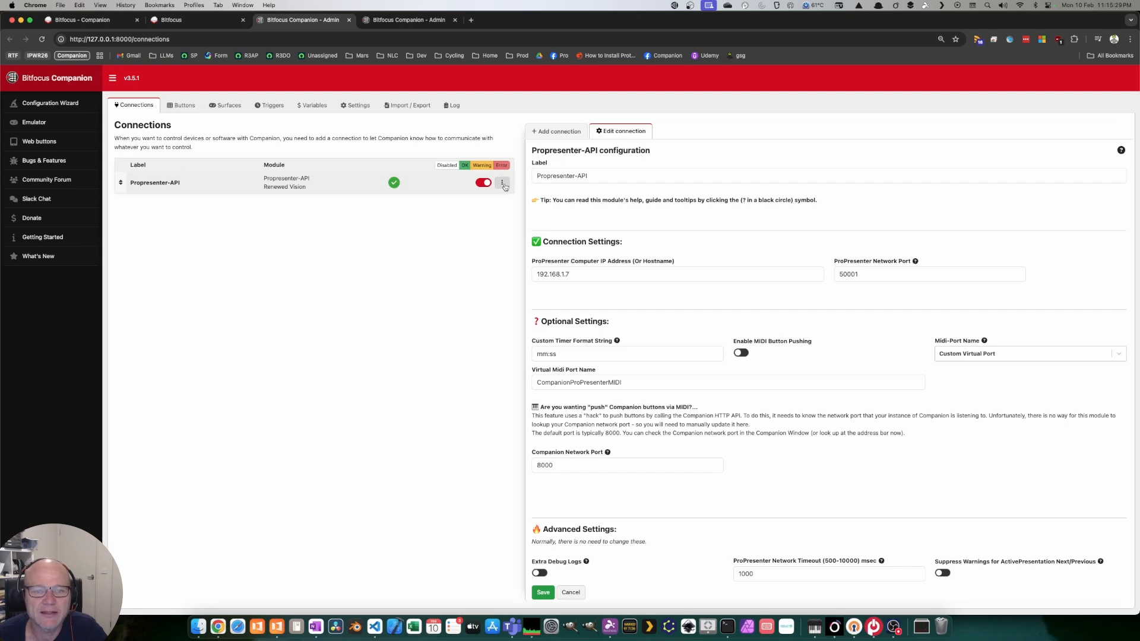
pyautogui.click(454, 107)
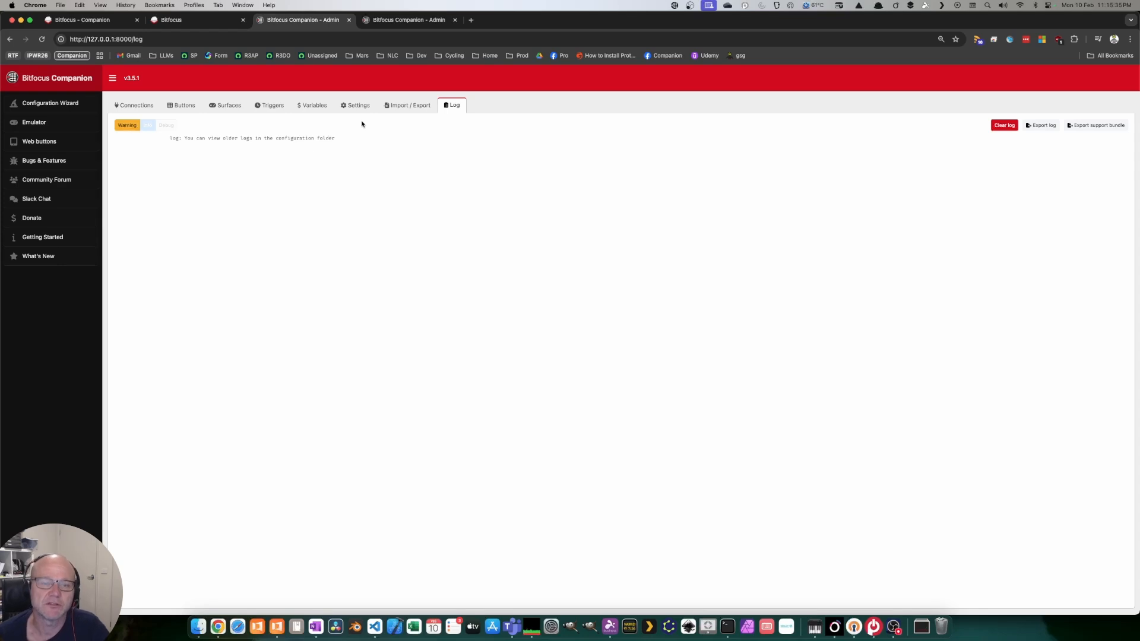
pyautogui.click(137, 109)
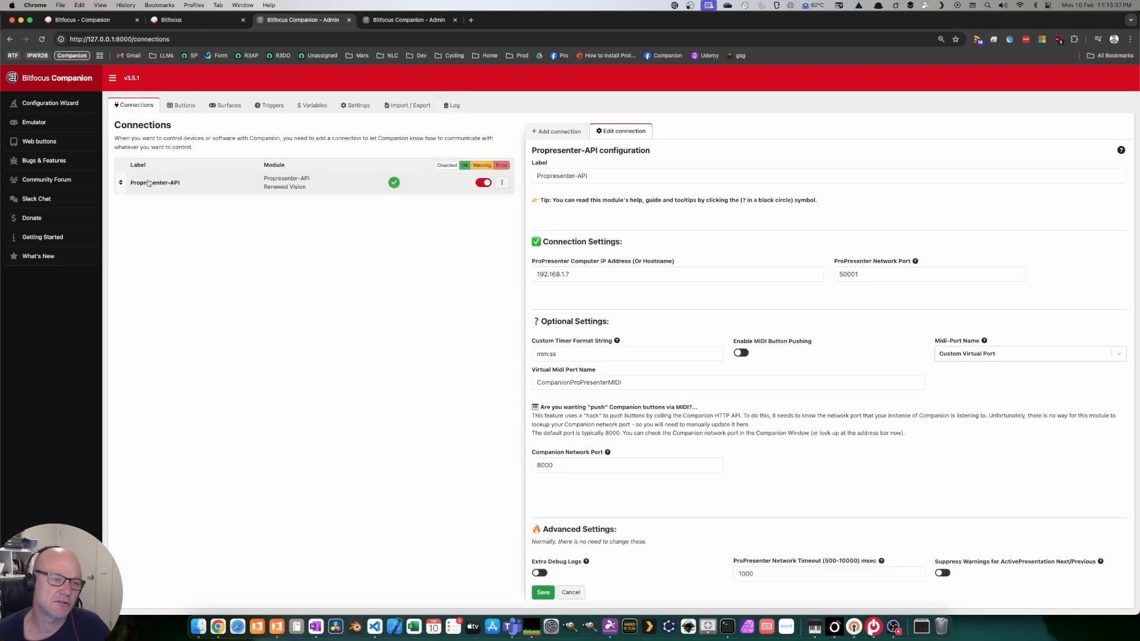
# Look up the ProPresenter API module's known issues on GitHub, review the bug report template, and return to Companion without filing an issue
pyautogui.click(501, 182)
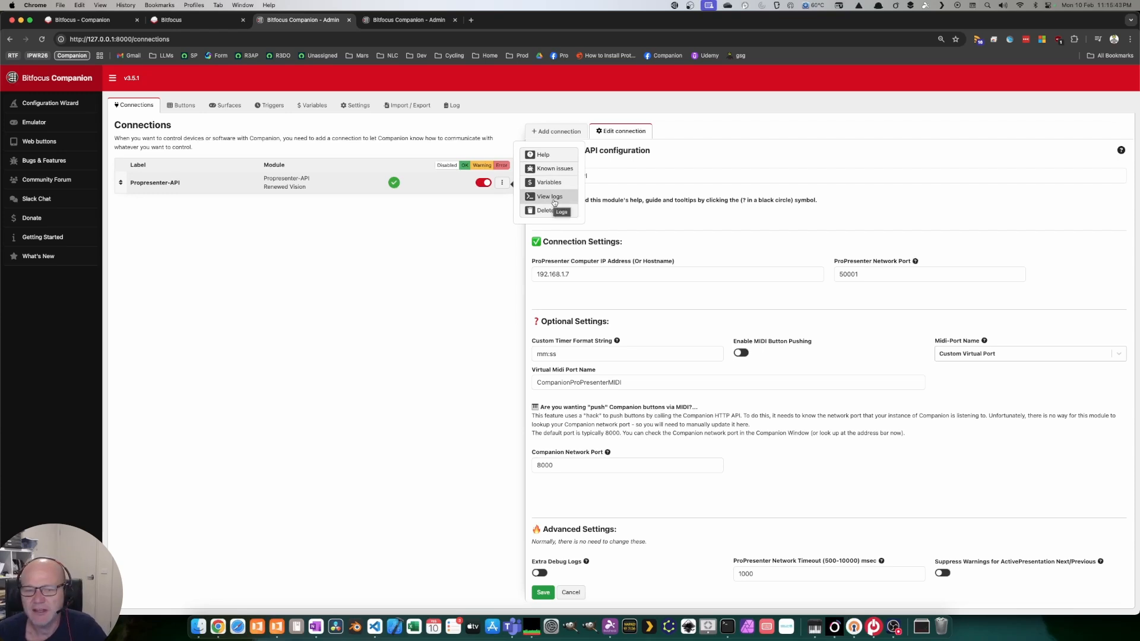
pyautogui.click(561, 170)
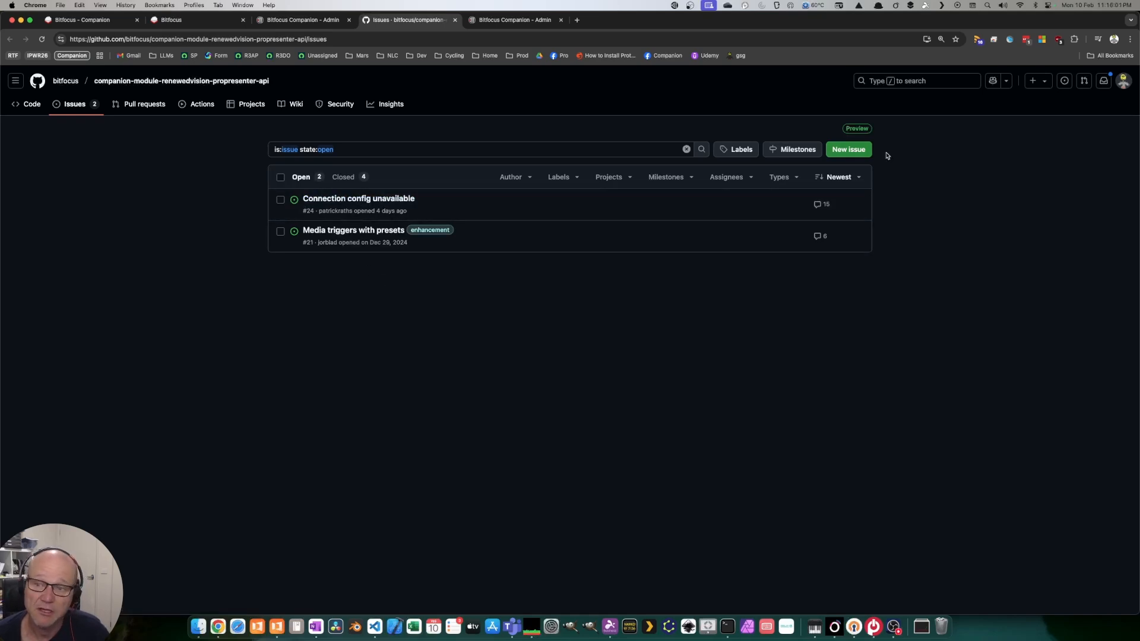
pyautogui.click(852, 150)
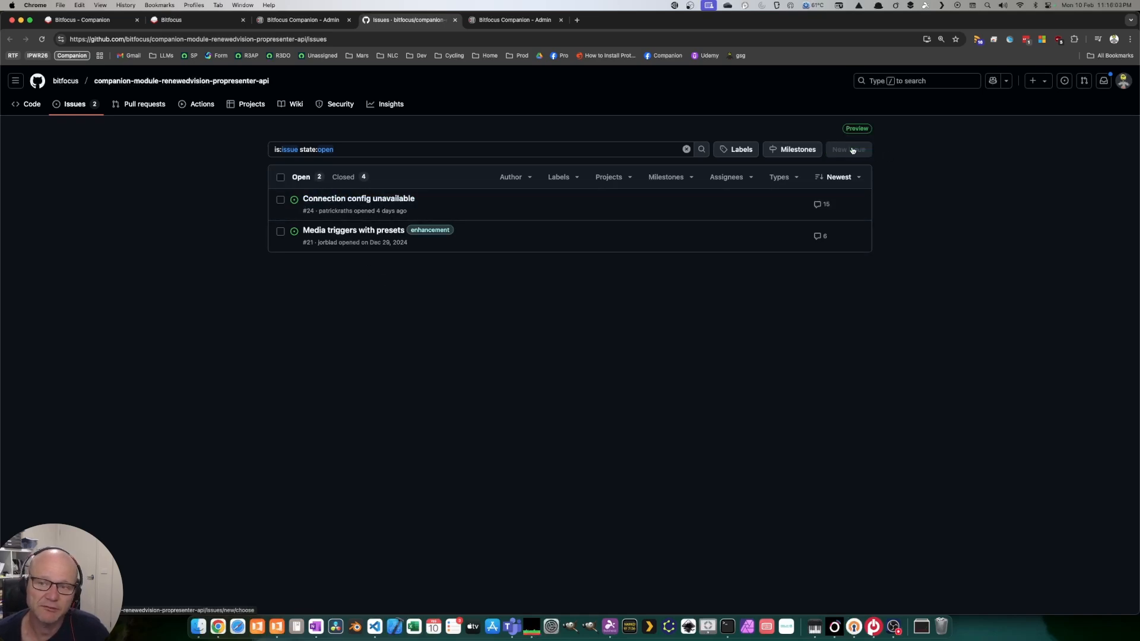
pyautogui.click(401, 310)
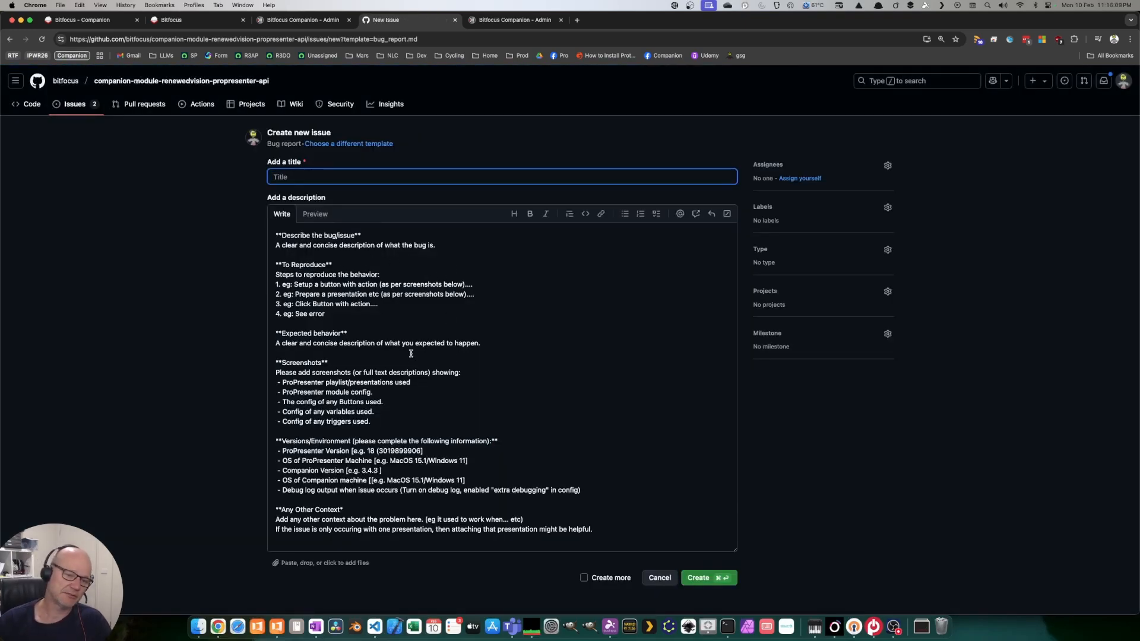
pyautogui.scroll(-3, 414, 356)
pyautogui.scroll(3, 423, 388)
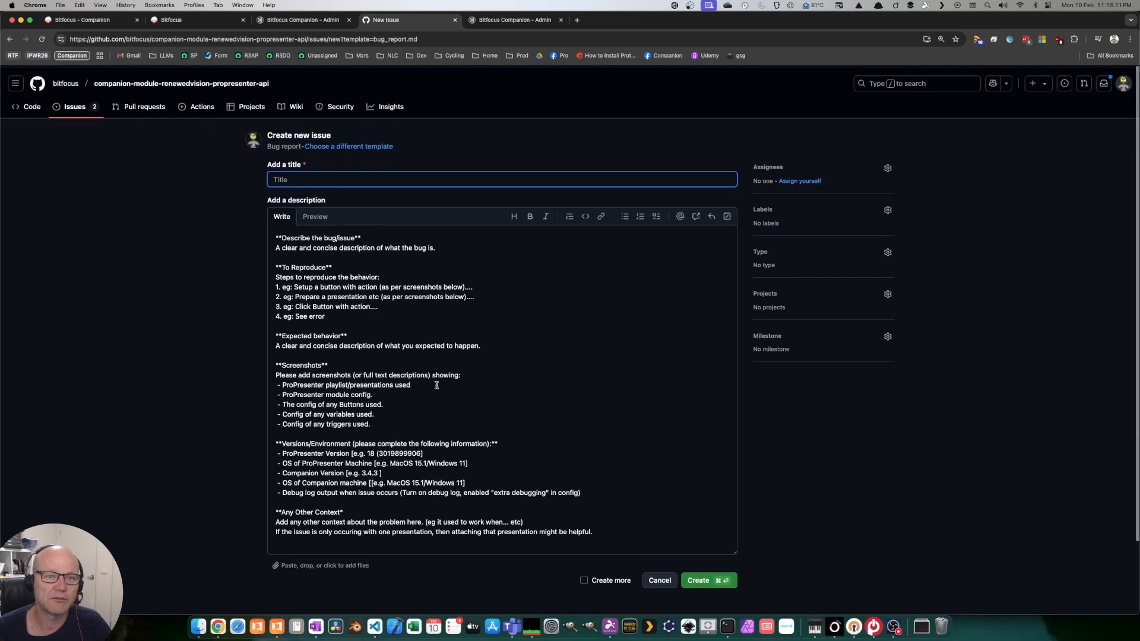
pyautogui.click(454, 20)
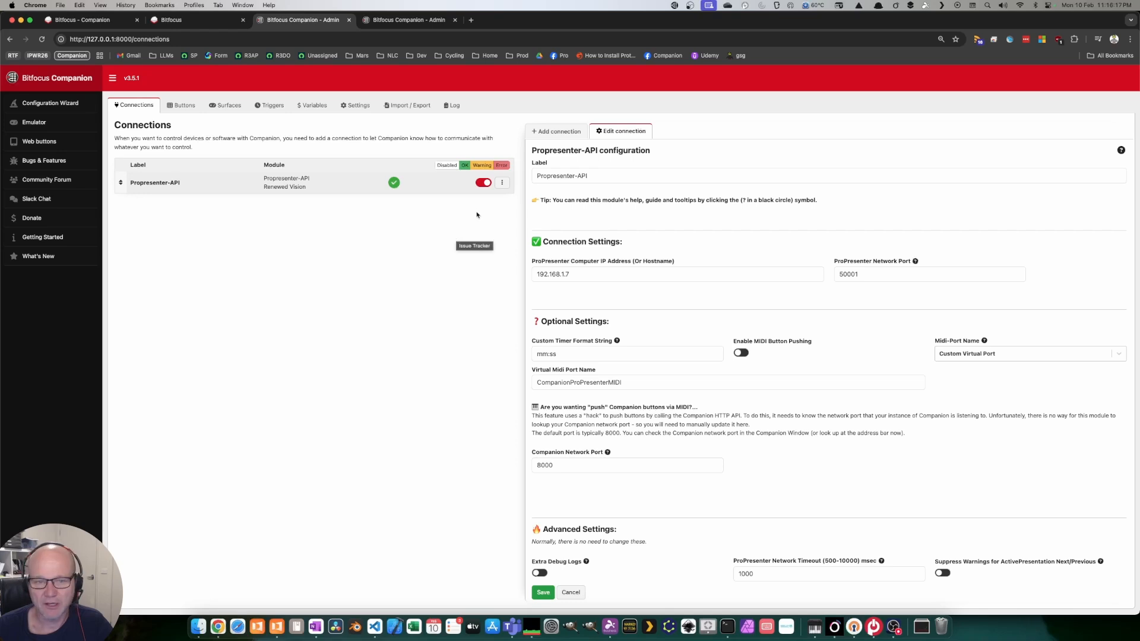
pyautogui.click(502, 184)
pyautogui.click(496, 247)
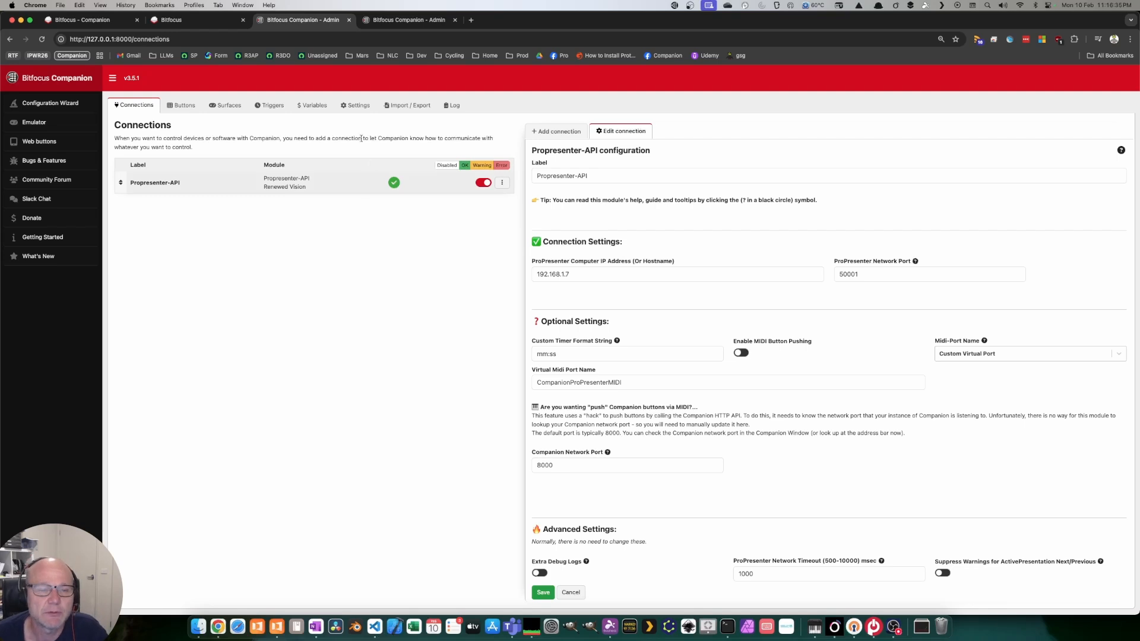
# Review Companion's button settings, including the option to show the topbar on each button
pyautogui.click(364, 107)
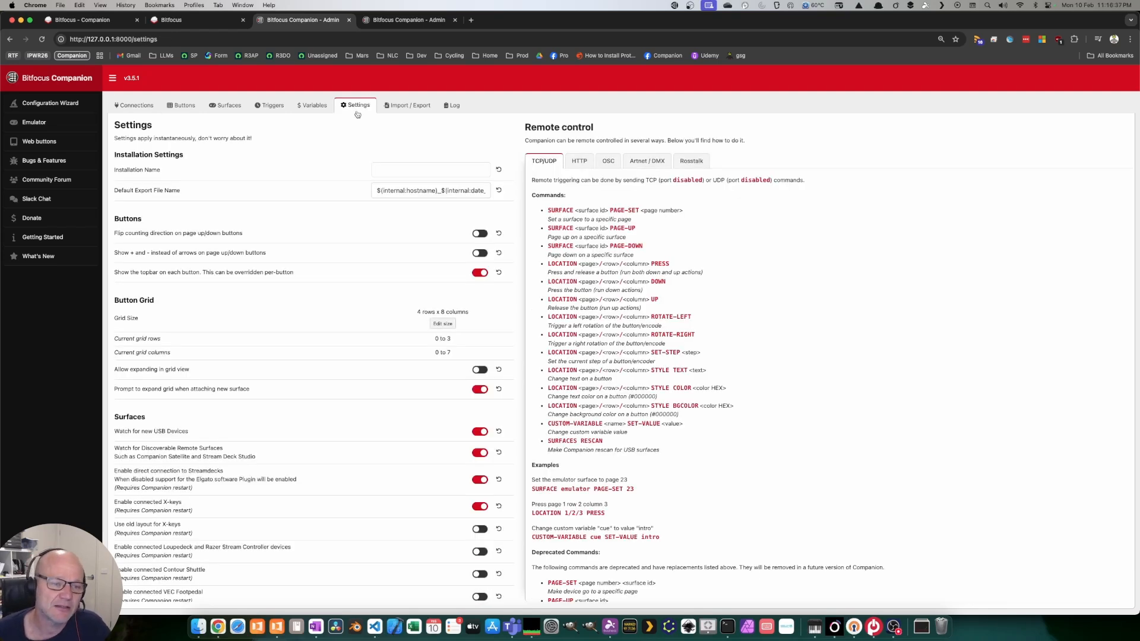
pyautogui.scroll(-2, 351, 241)
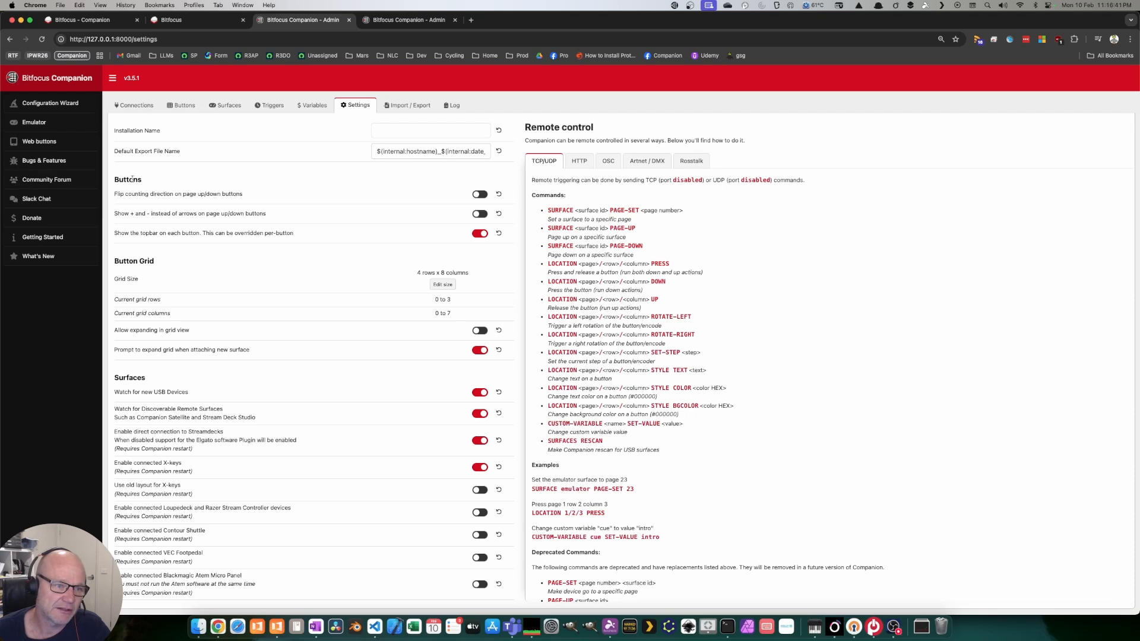
pyautogui.moveTo(133, 233)
pyautogui.mouseDown()
pyautogui.moveTo(168, 233)
pyautogui.moveTo(118, 235)
pyautogui.mouseUp()
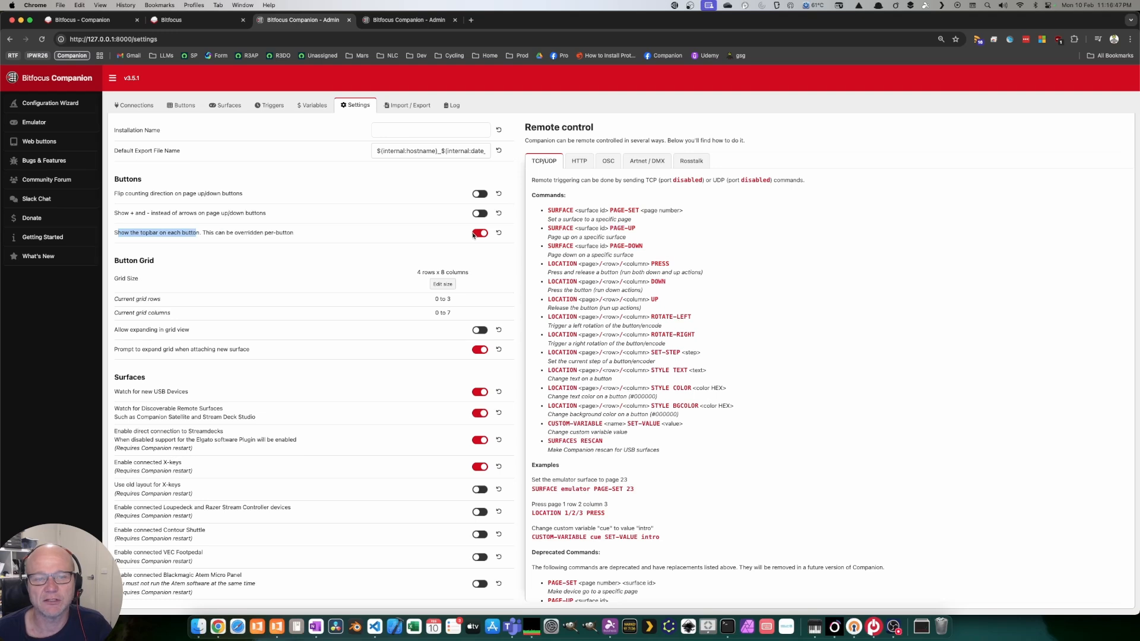
# Create two blank buttons at positions 0/1 and 0/2 on page 1 of the button grid
pyautogui.click(182, 106)
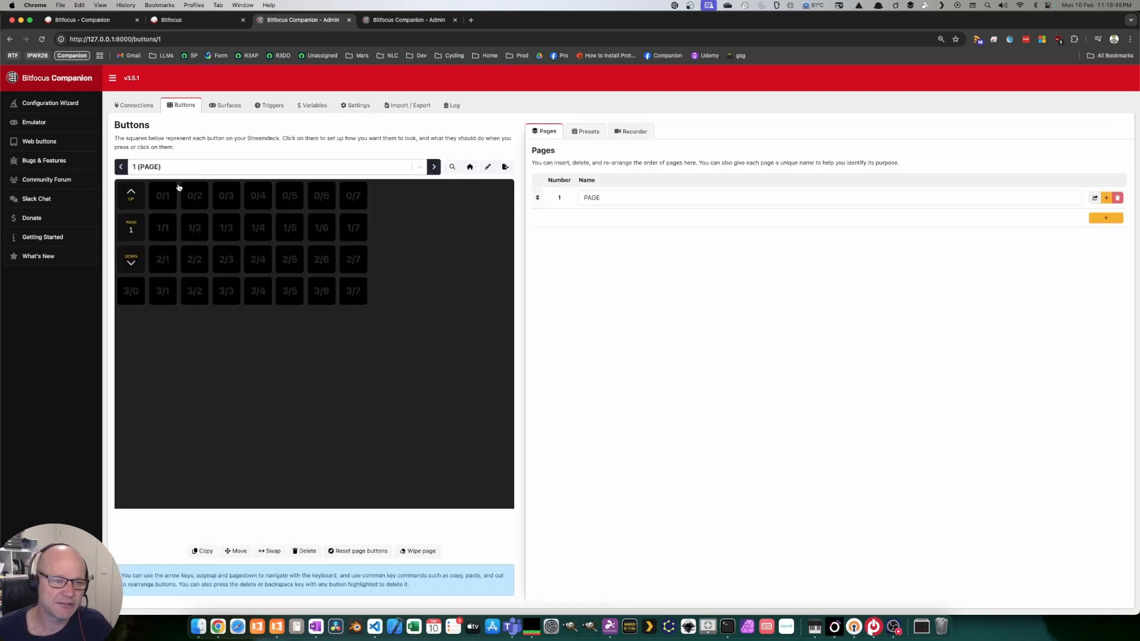
pyautogui.click(165, 201)
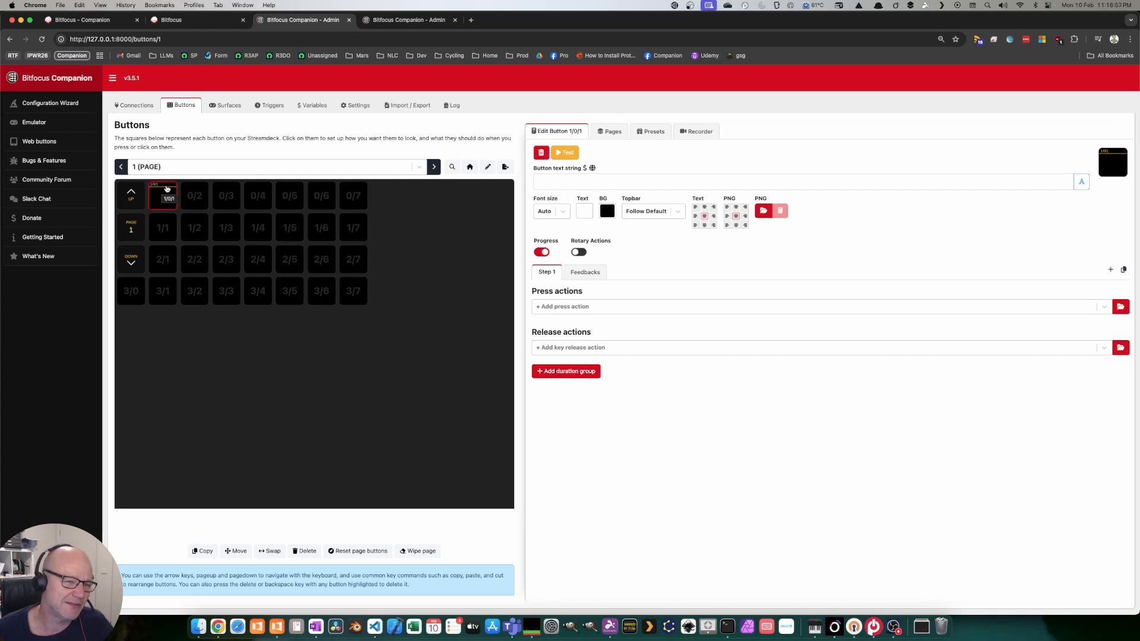
pyautogui.click(205, 197)
pyautogui.click(551, 156)
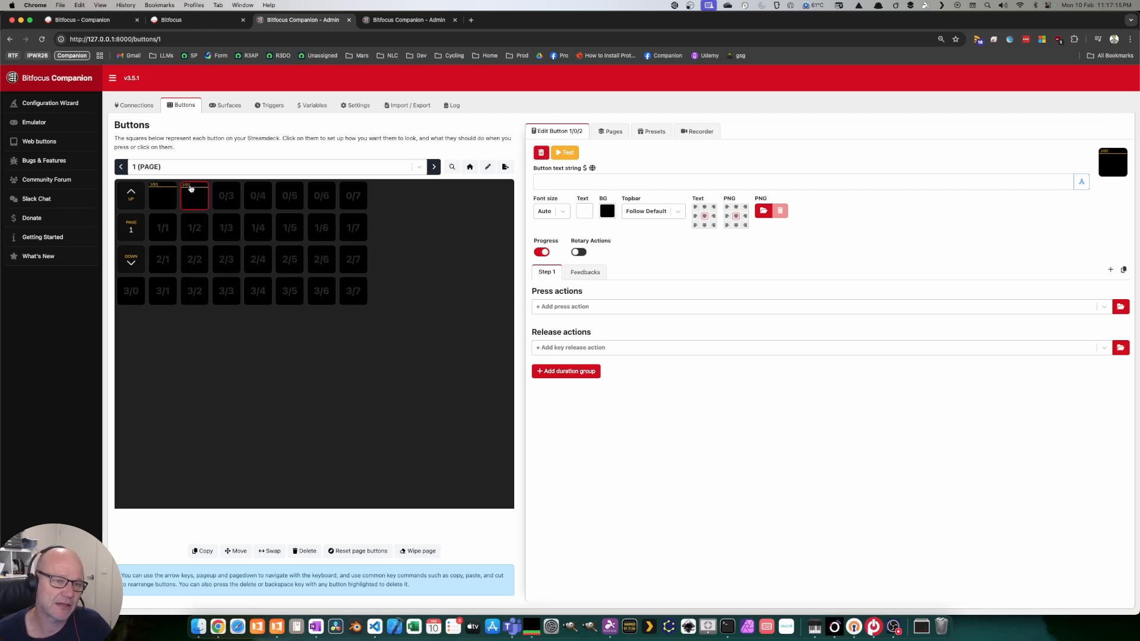
# Turn off showing the topbar on each button, check the buttons on page 1, and return to the connections list
pyautogui.click(352, 105)
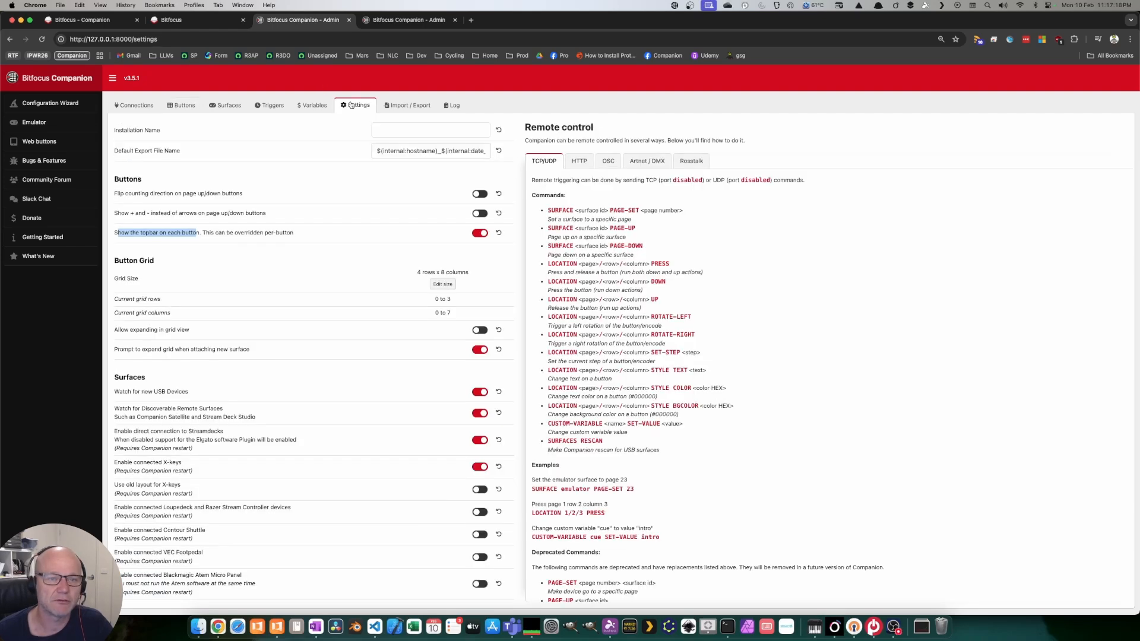
pyautogui.click(157, 231)
pyautogui.click(480, 233)
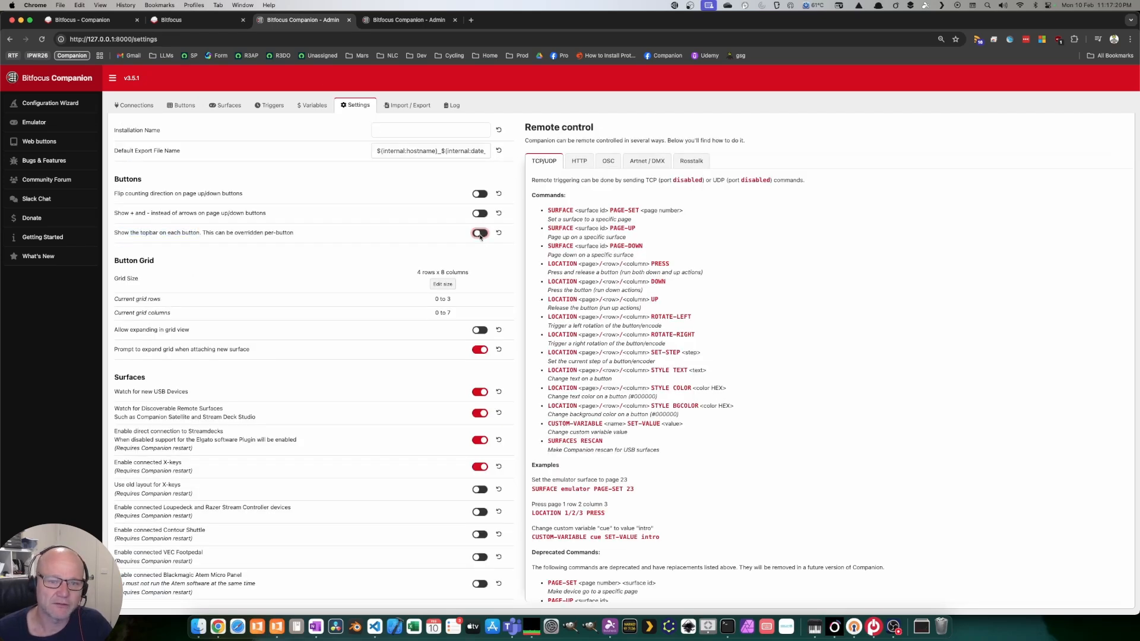
pyautogui.click(135, 105)
pyautogui.click(181, 105)
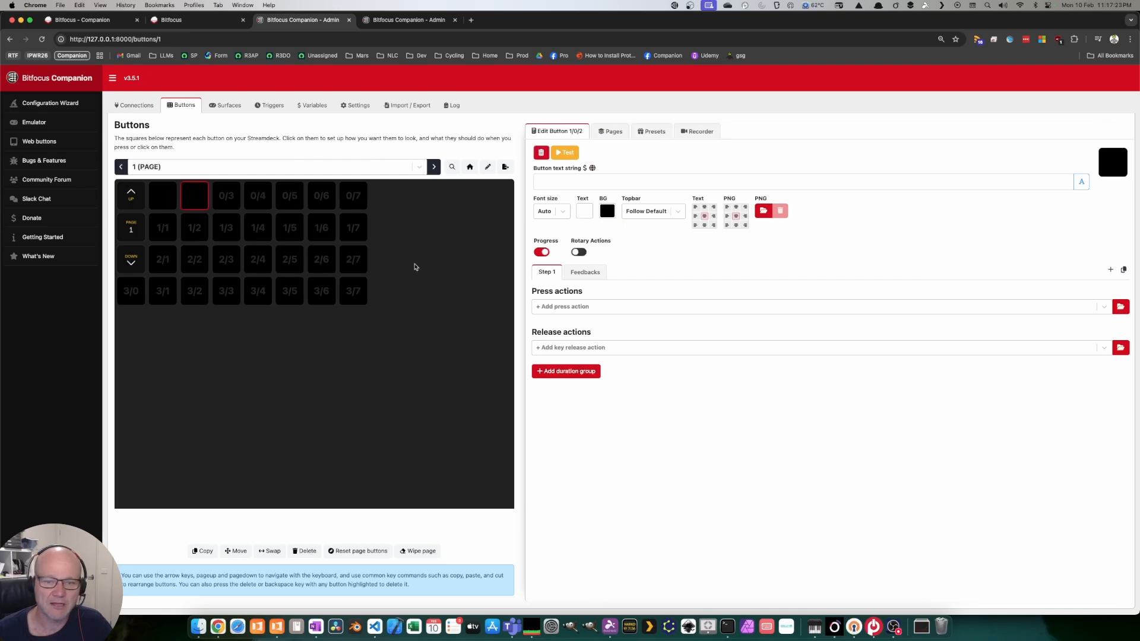
pyautogui.click(135, 106)
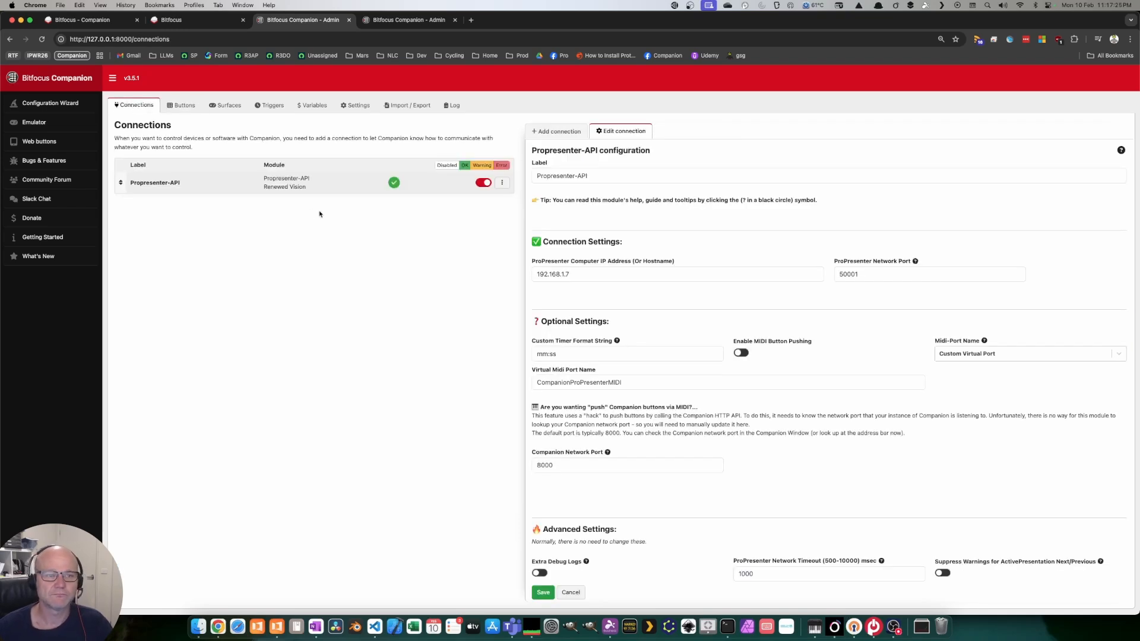